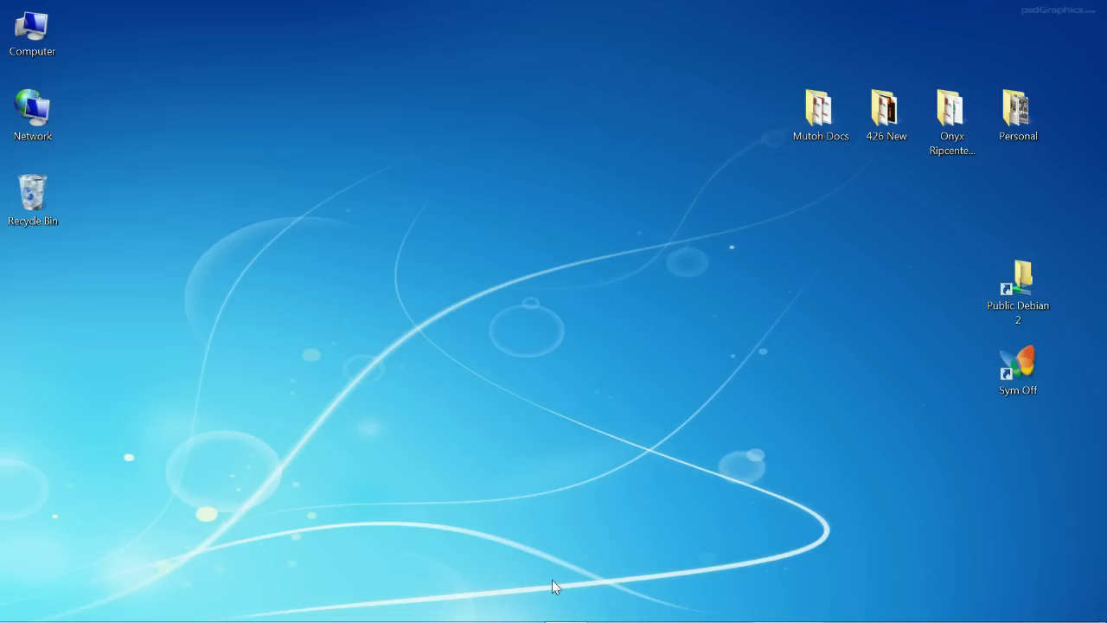
- Bring Illustrator to the front and start a new document from the File menu
mouse_move(681, 593)
left_click(567, 606)
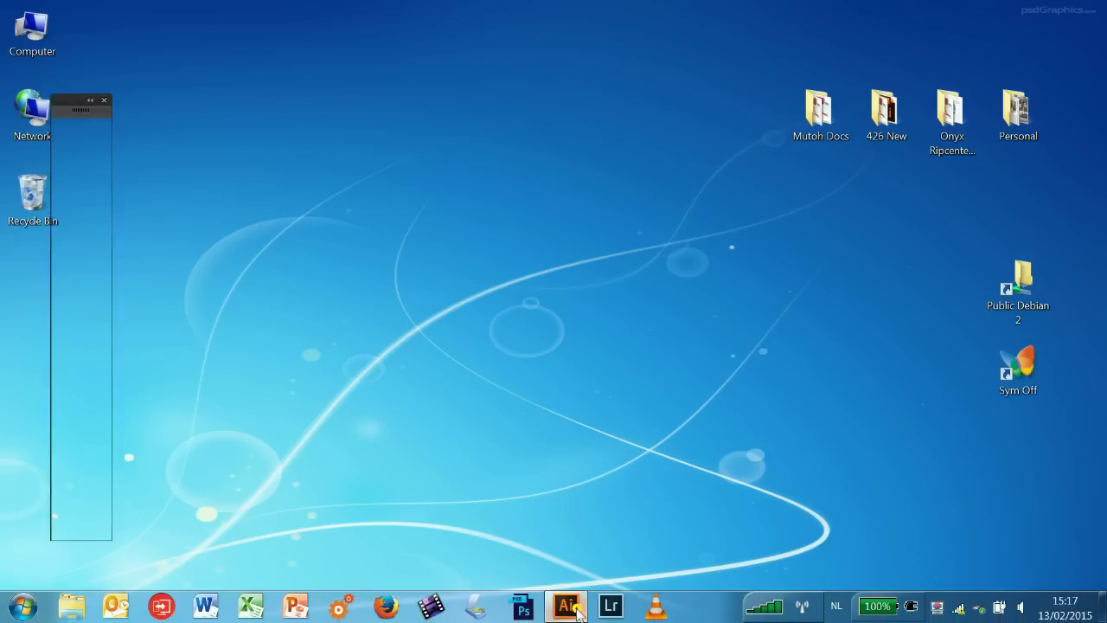
left_click(90, 44)
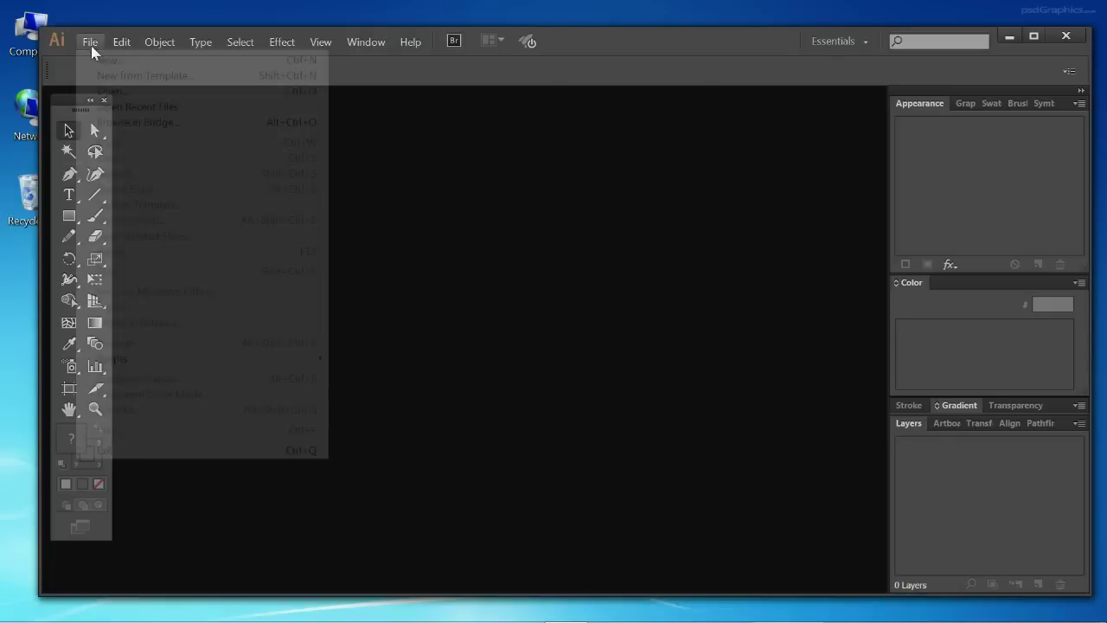
left_click(103, 61)
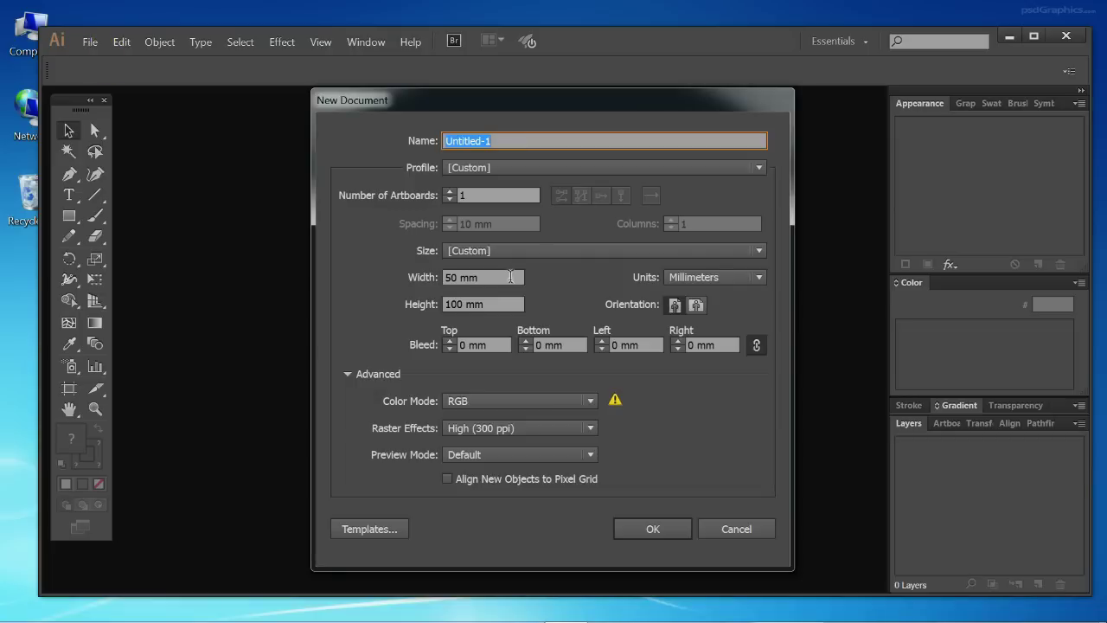
- Set the new document to 473 mm wide and 310 mm high and create it
double_click(508, 277)
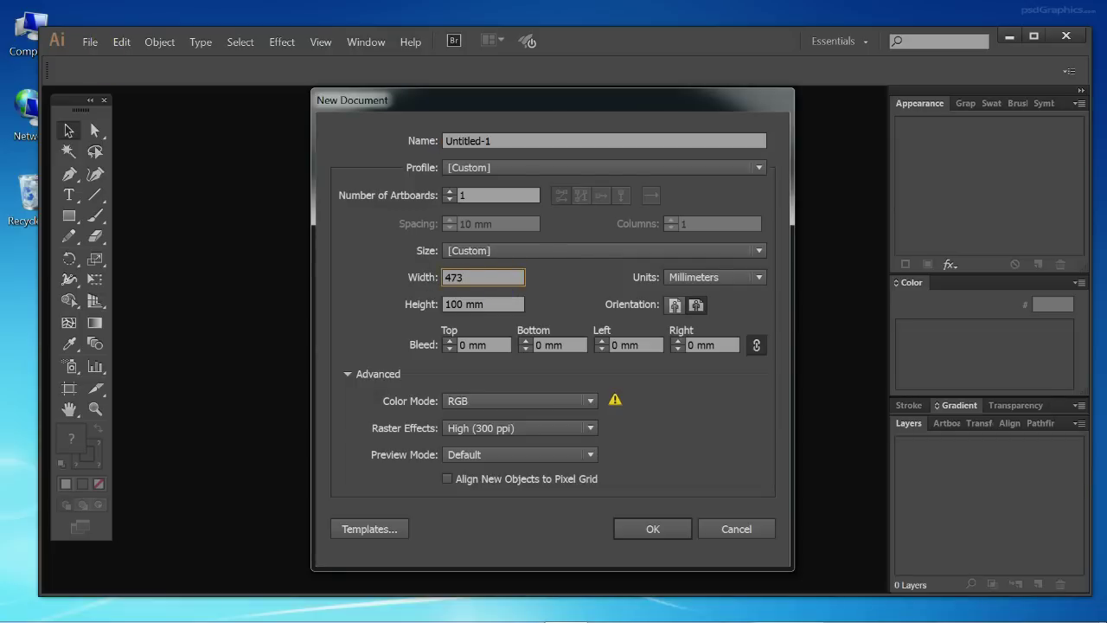
type("473mm")
double_click(501, 303)
type("310")
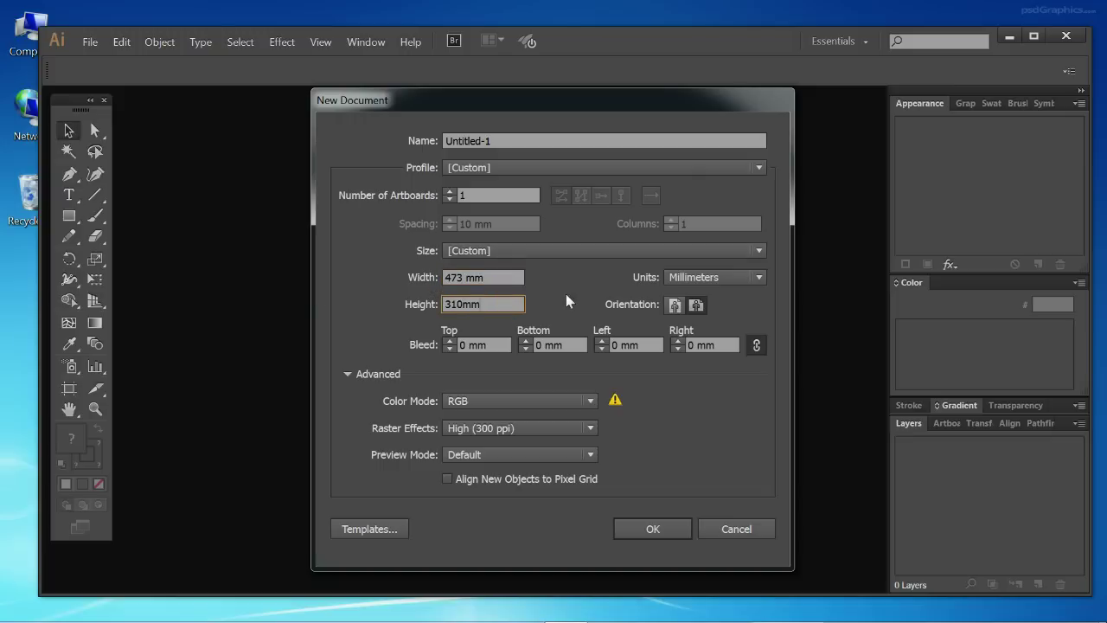
left_click(672, 526)
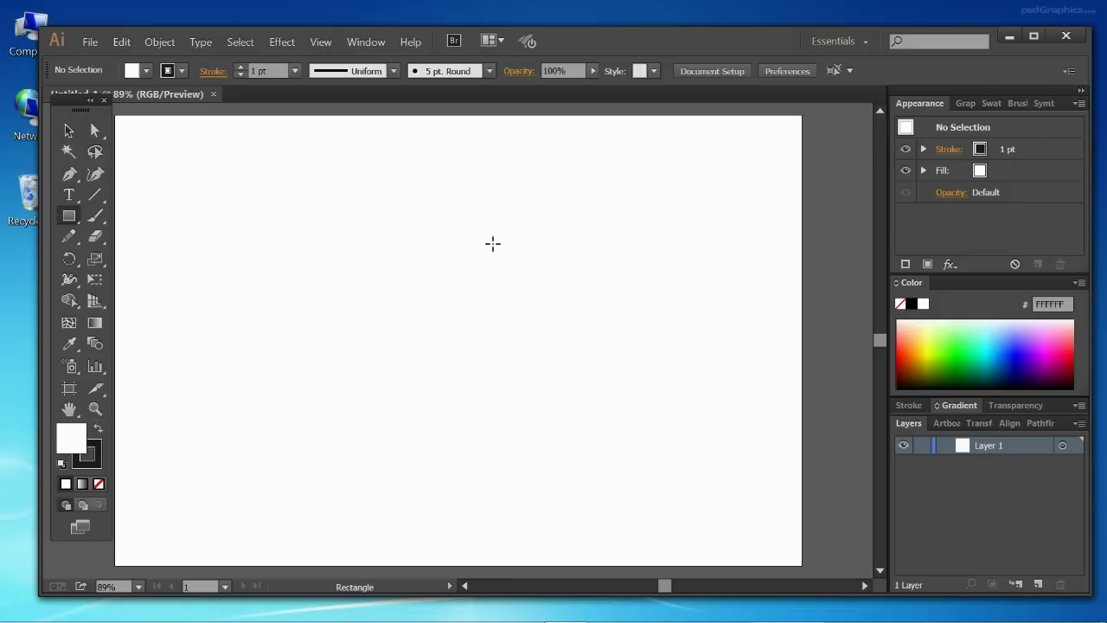
- Draw a 55 × 97 mm rectangle with the Rectangle tool
left_click(566, 344)
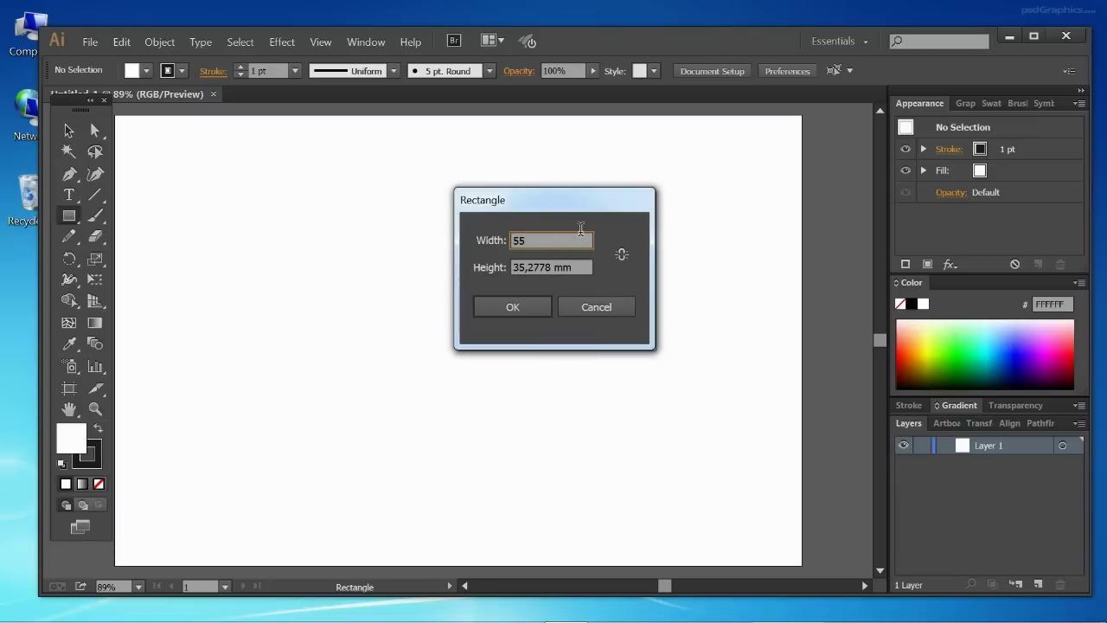
key("Tab")
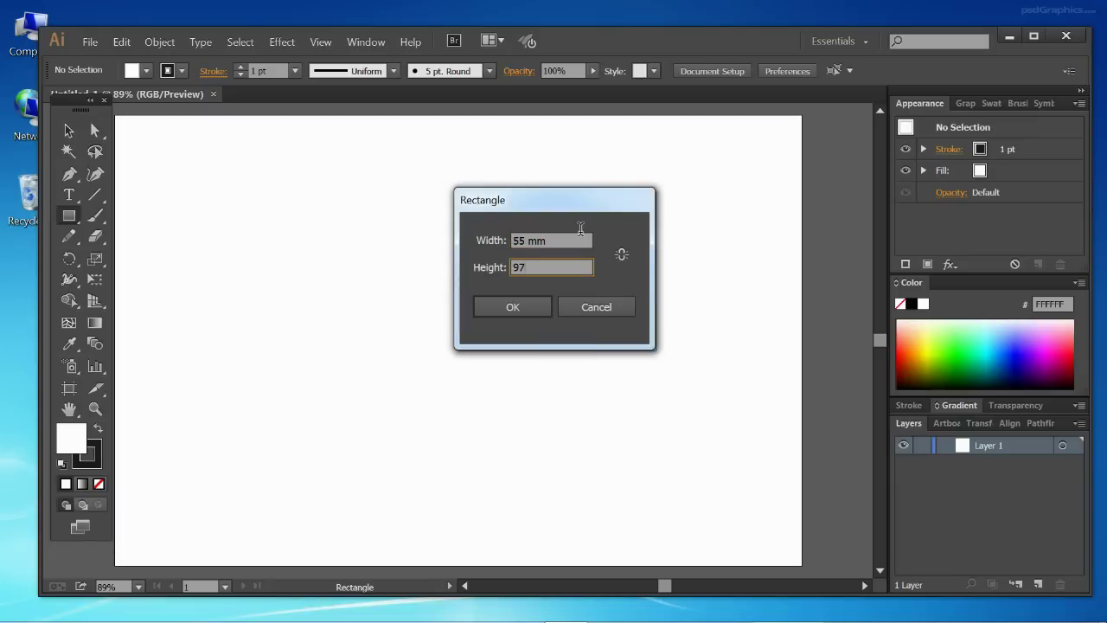
type("97mm")
left_click(513, 307)
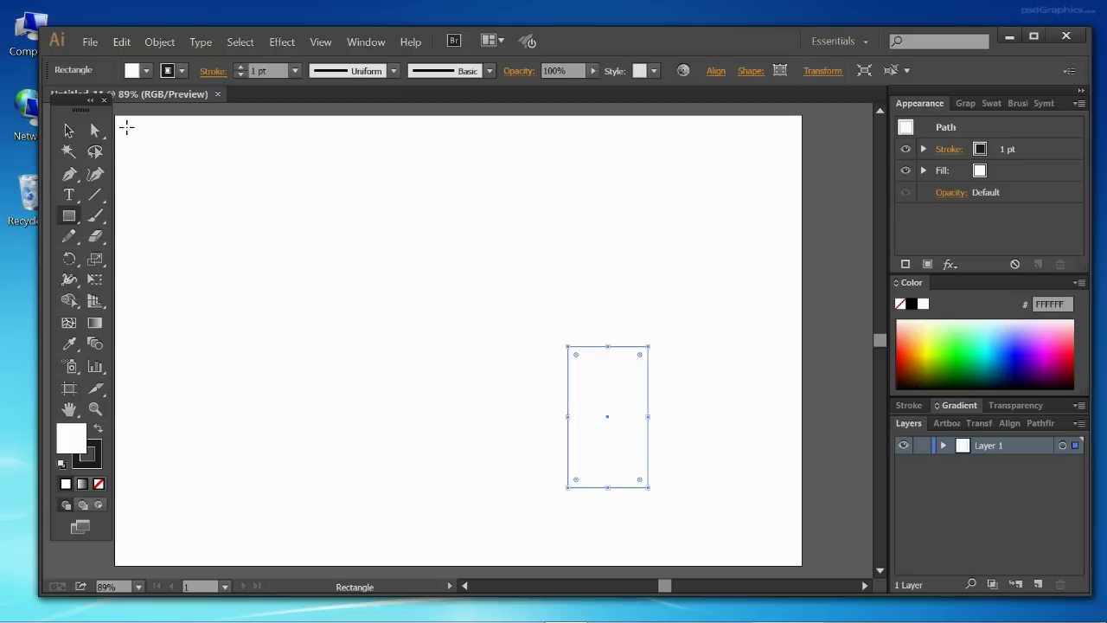
- Move the rectangle toward the lower right and place a duplicate beside it
left_click(70, 131)
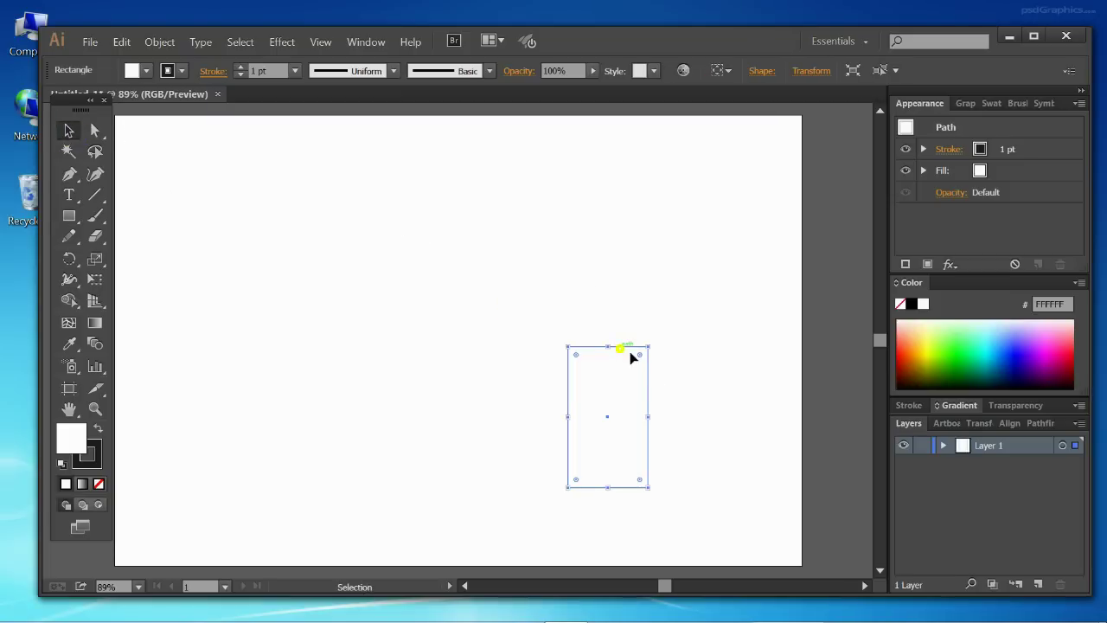
left_click_drag(630, 354, 727, 404)
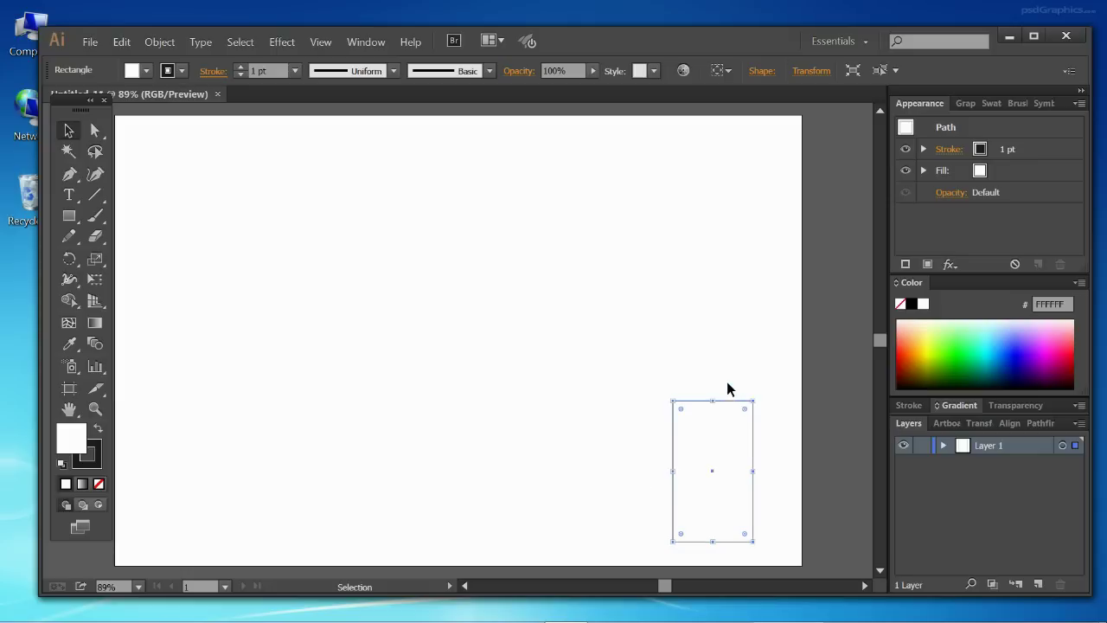
key("a")
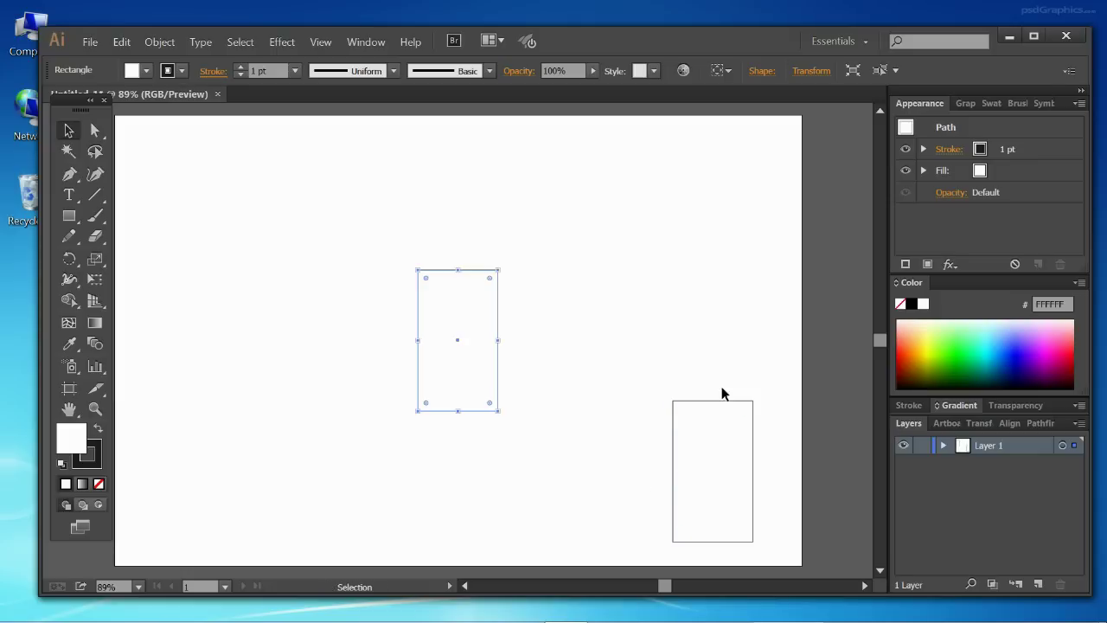
left_click_drag(478, 275, 610, 399)
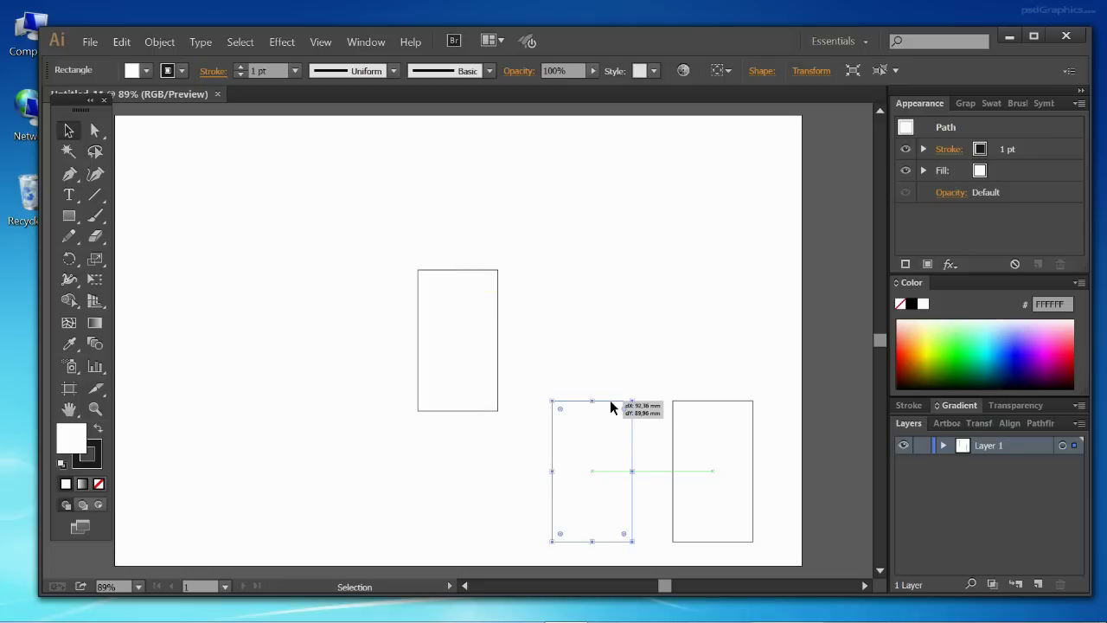
left_click(615, 346)
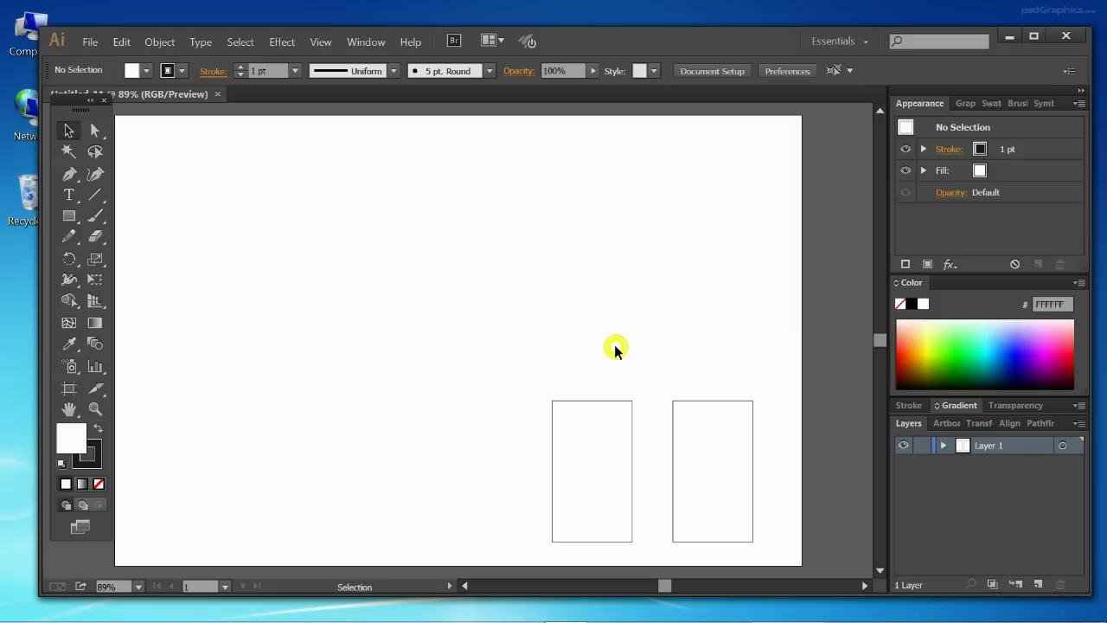
- Save a copy named 'White boxes' to the Desktop with default Illustrator options
left_click(92, 42)
left_click(153, 186)
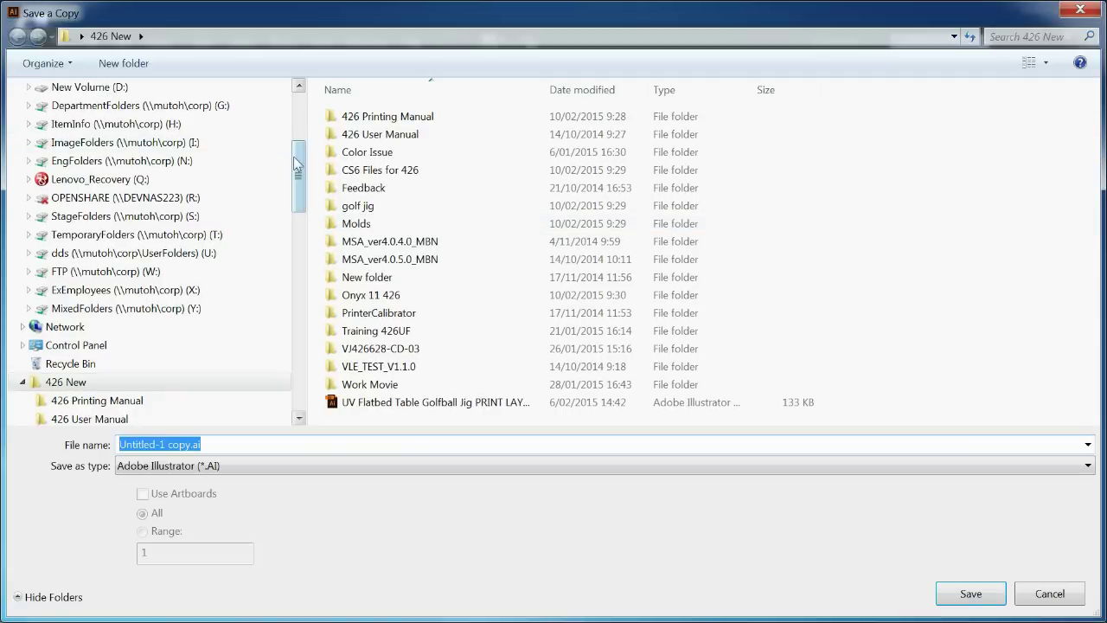
scroll(296, 153, "up", 4)
left_click(78, 128)
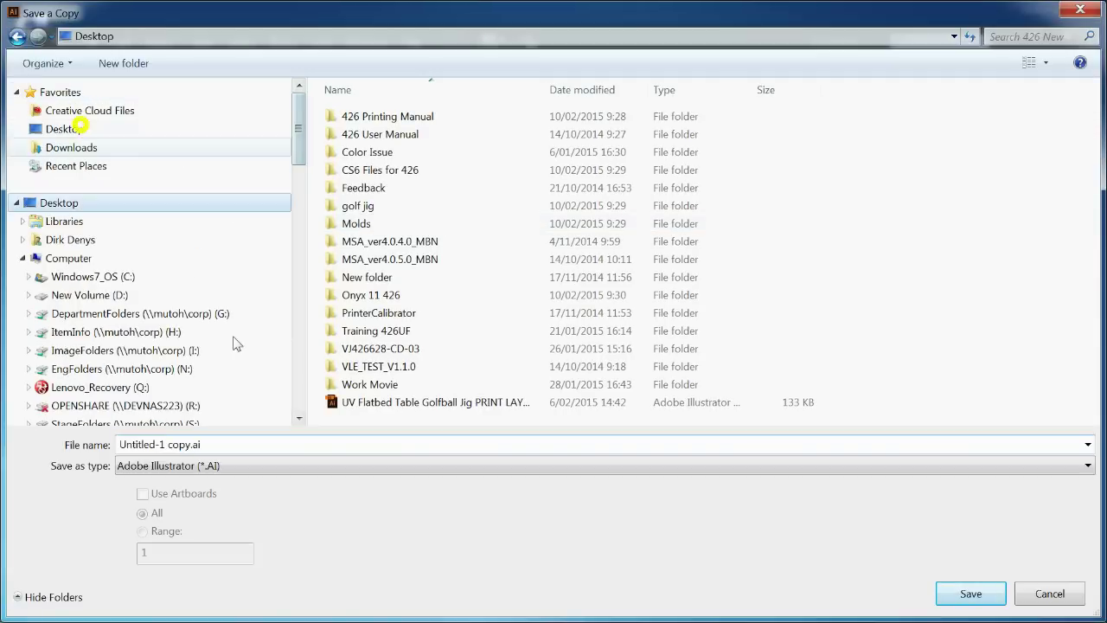
left_click(239, 444)
type("White boxes")
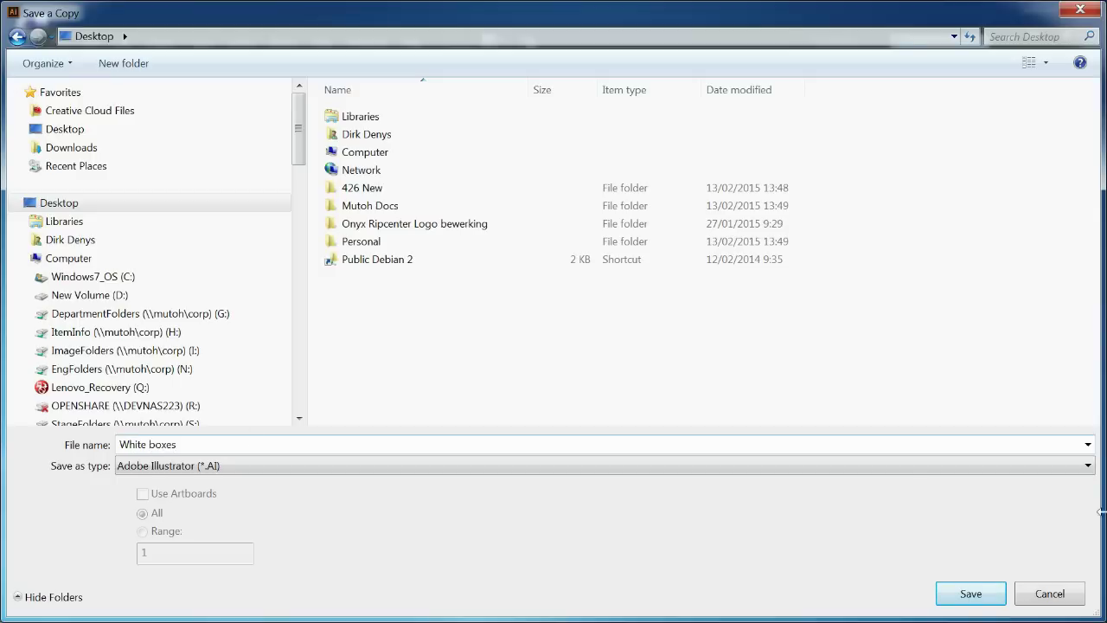
left_click(967, 595)
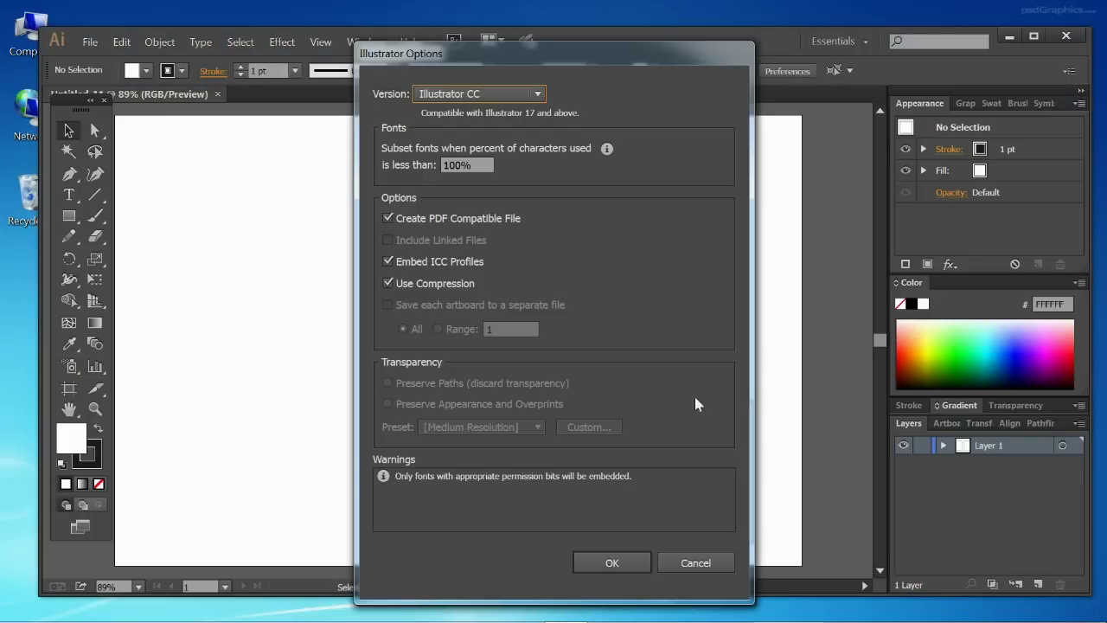
left_click(610, 561)
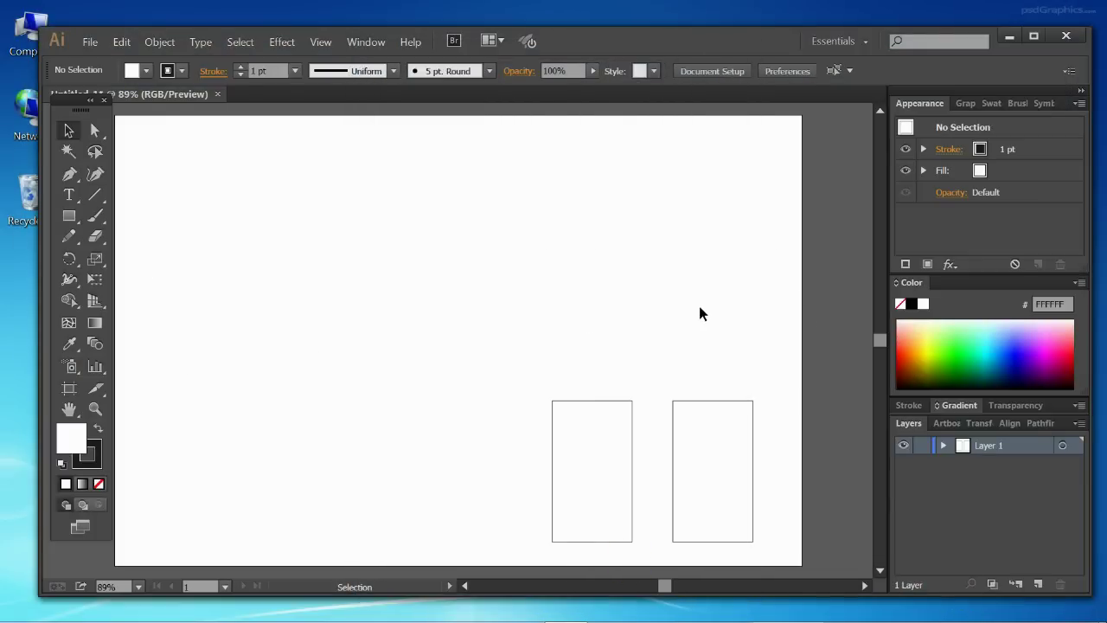
left_click(92, 42)
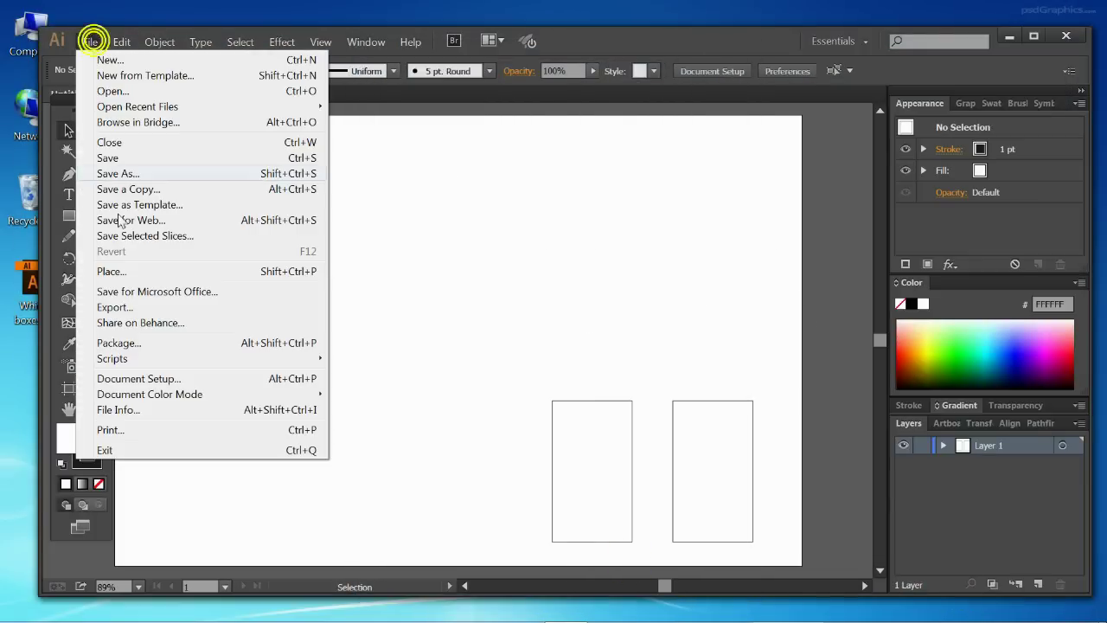
- Print with Full Size media, placement reset to X 9,5 mm, Y 5 mm, then go to printer Setup
left_click(158, 429)
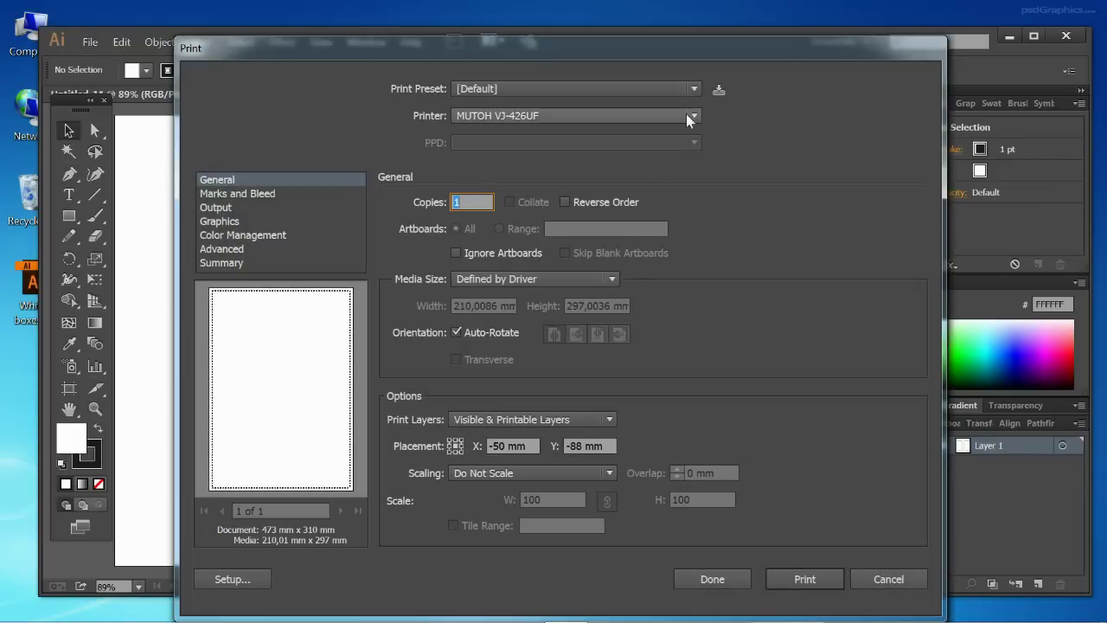
left_click(578, 279)
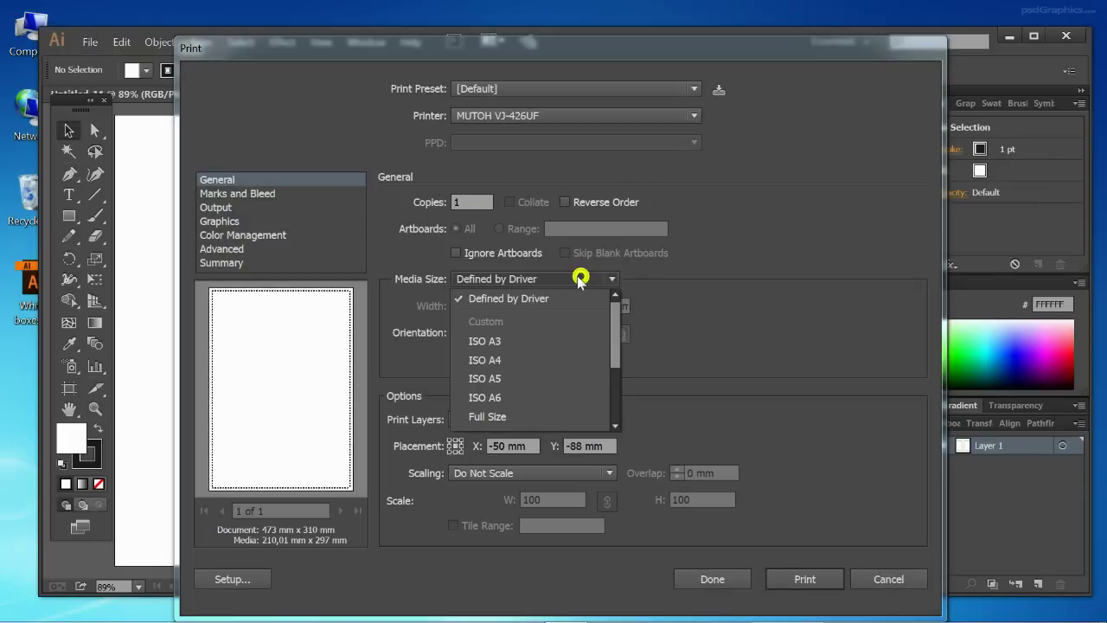
left_click(506, 413)
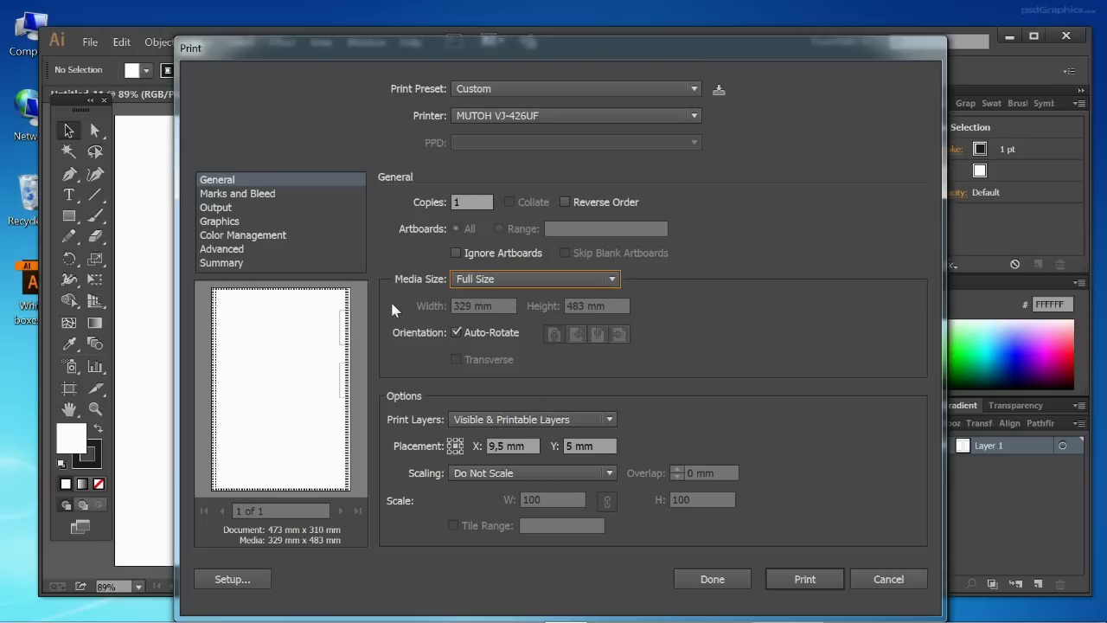
left_click_drag(330, 344, 296, 353)
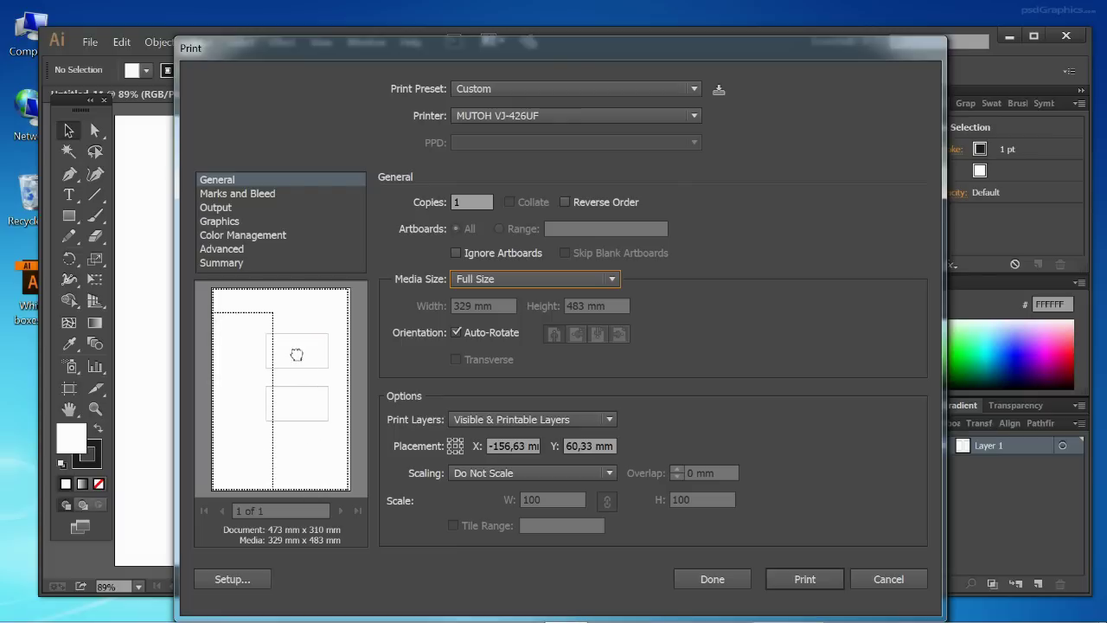
left_click_drag(260, 394, 301, 370)
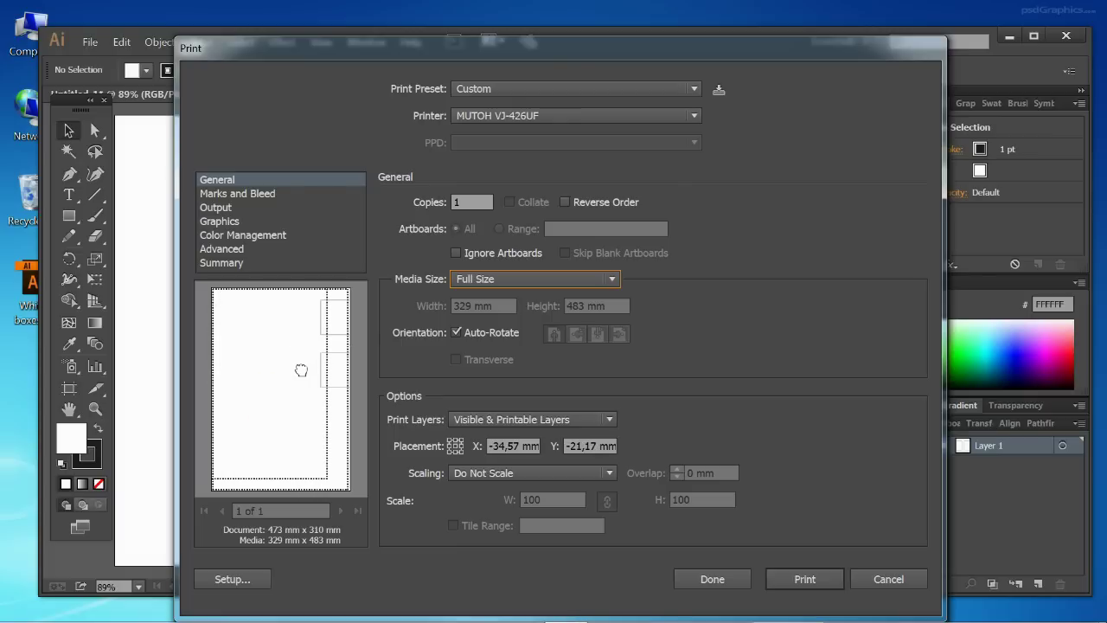
left_click(456, 446)
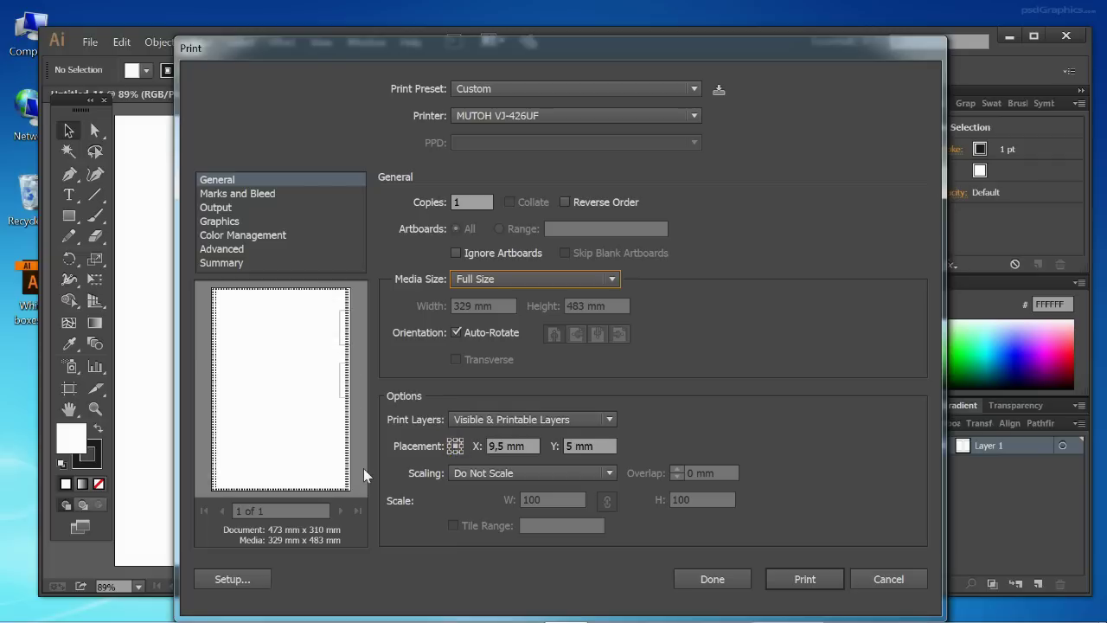
left_click(261, 579)
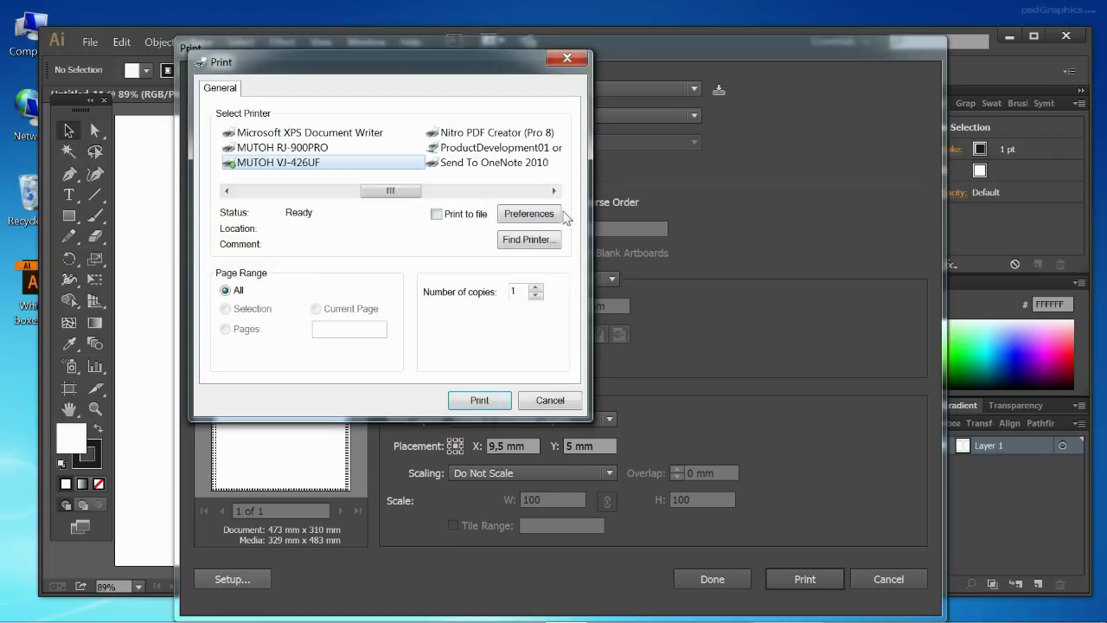
- In the MUTOH printing preferences, rotate output by 180° and review the Layer Editor options
left_click(553, 215)
left_click(442, 264)
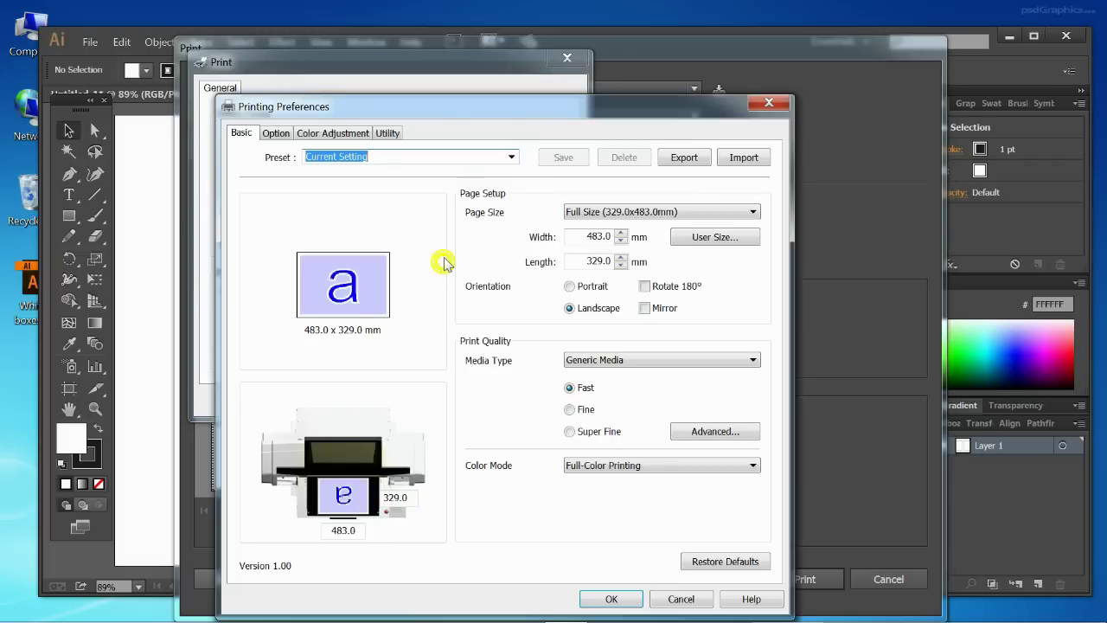
left_click(647, 287)
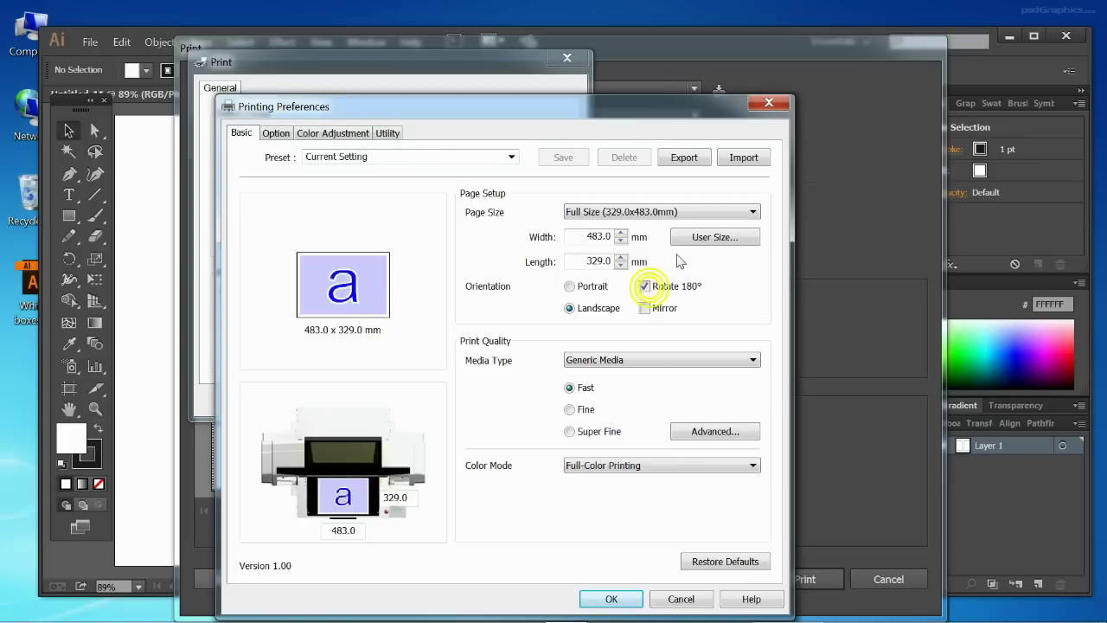
left_click(277, 133)
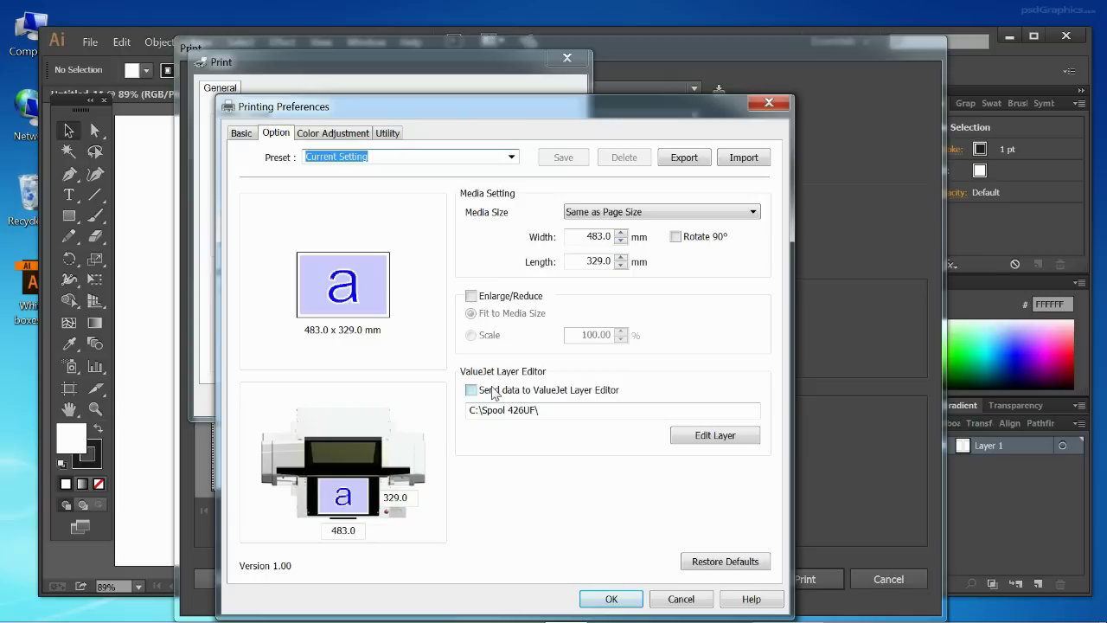
left_click(241, 133)
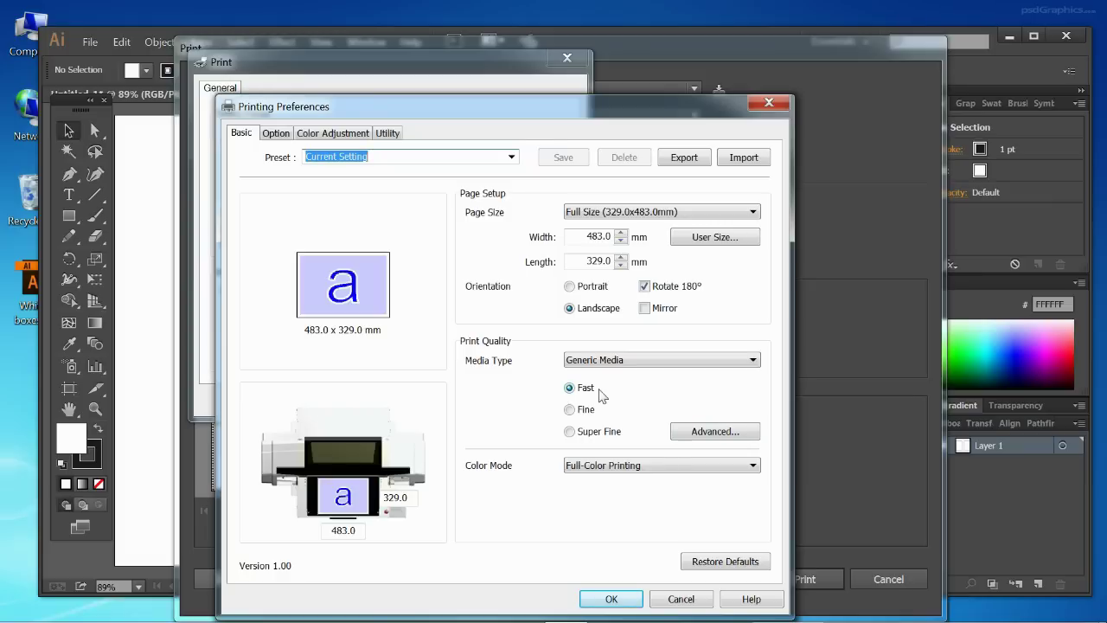
- Accept the preferences and send the two-box layout to the MUTOH printer
left_click(611, 598)
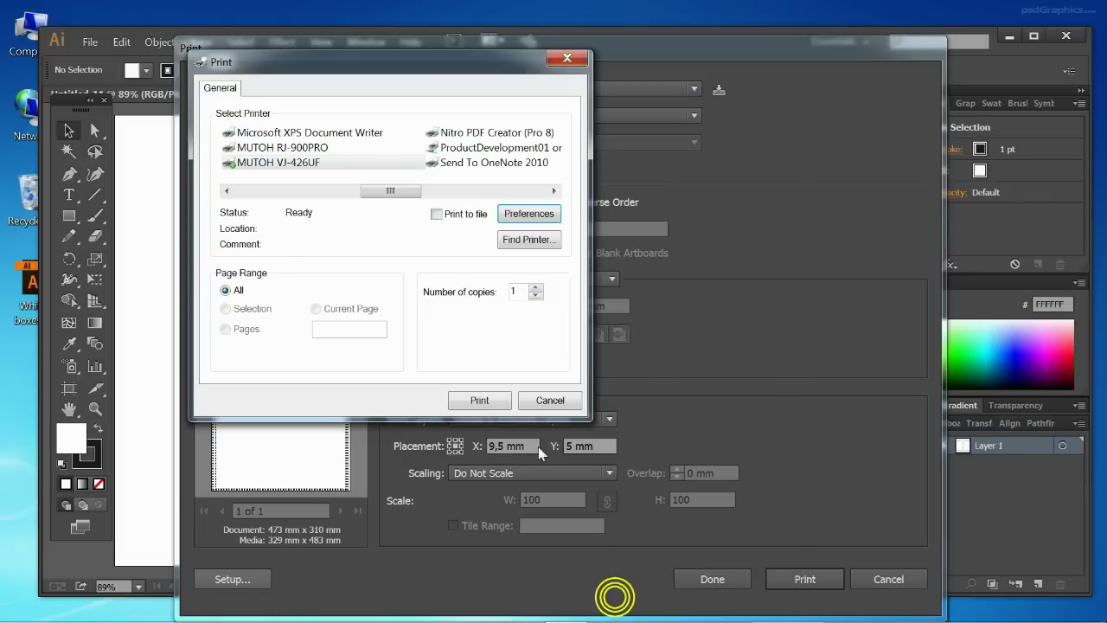
left_click(481, 405)
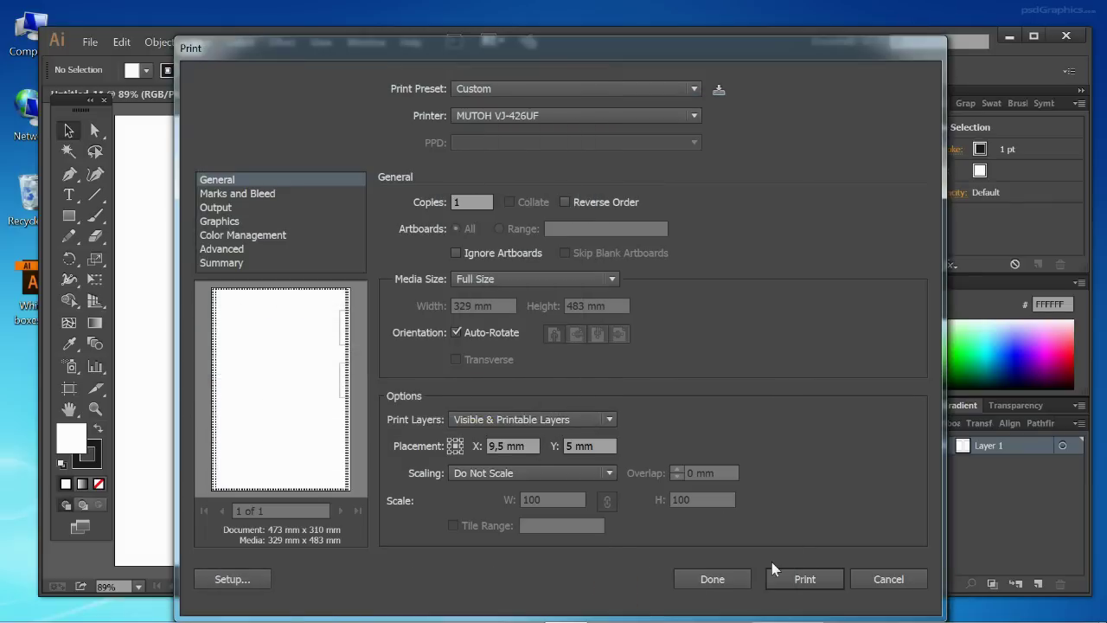
left_click(802, 579)
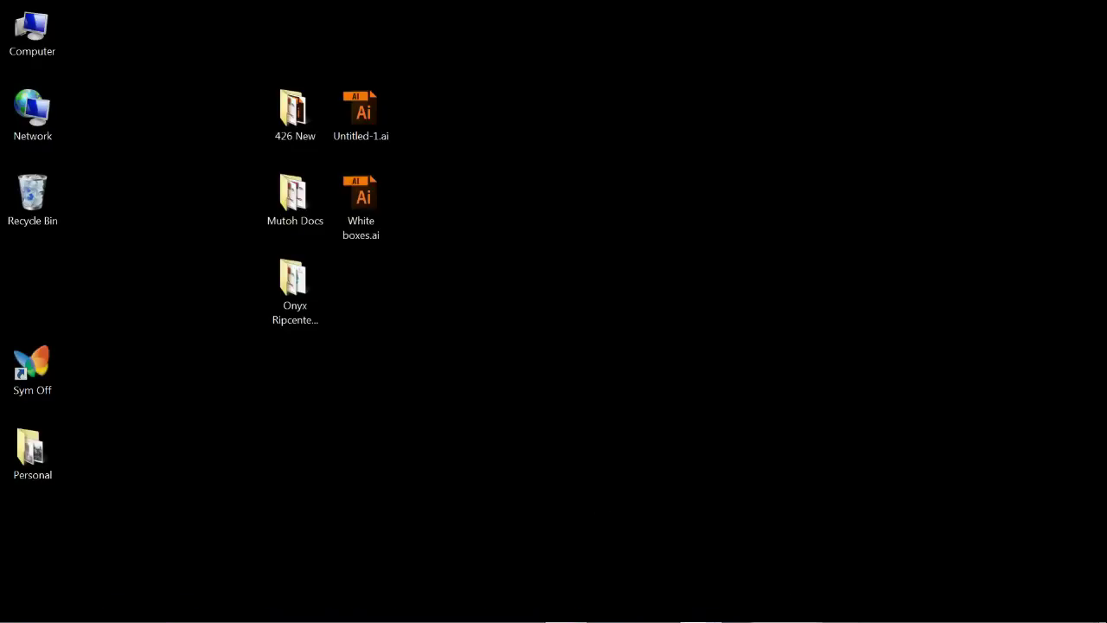
- Rename Layer 1 of White boxes.ai to Position
left_click(566, 605)
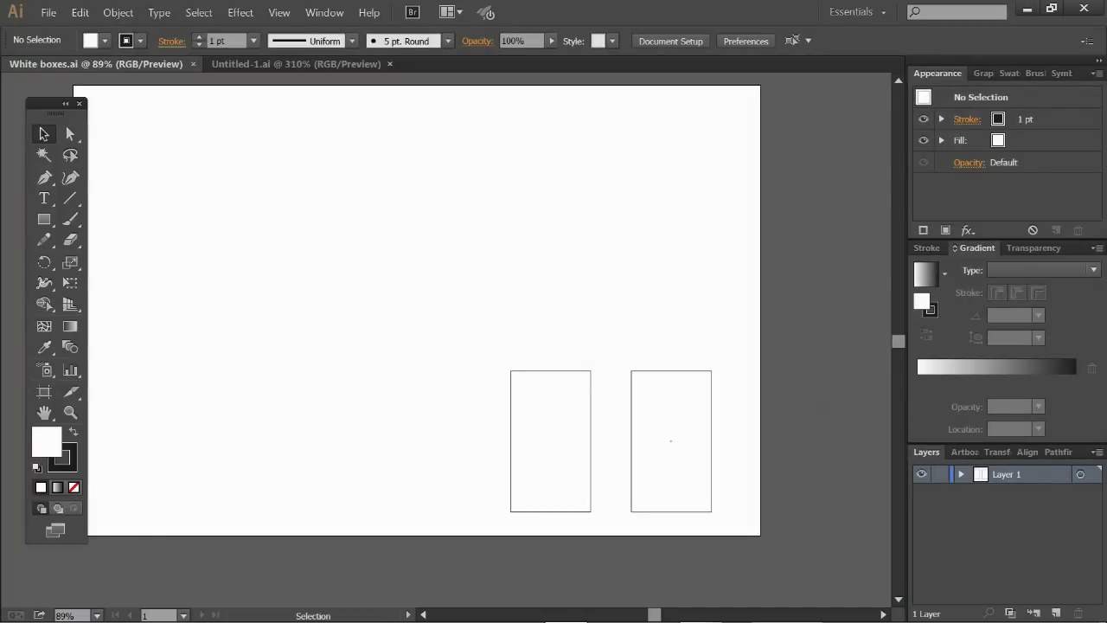
double_click(1004, 476)
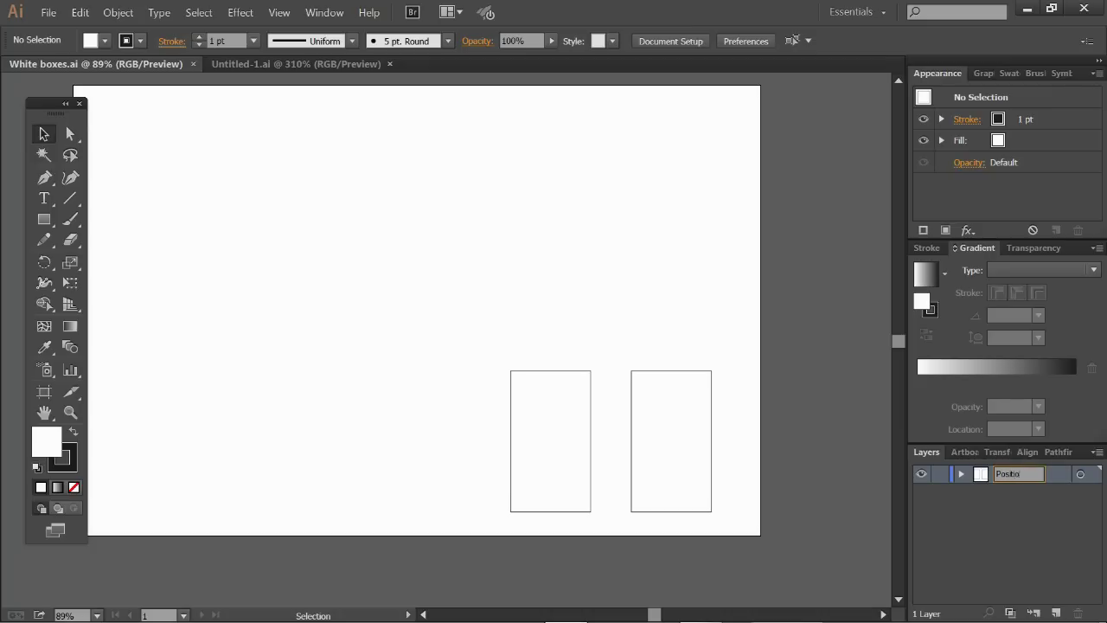
key("Return")
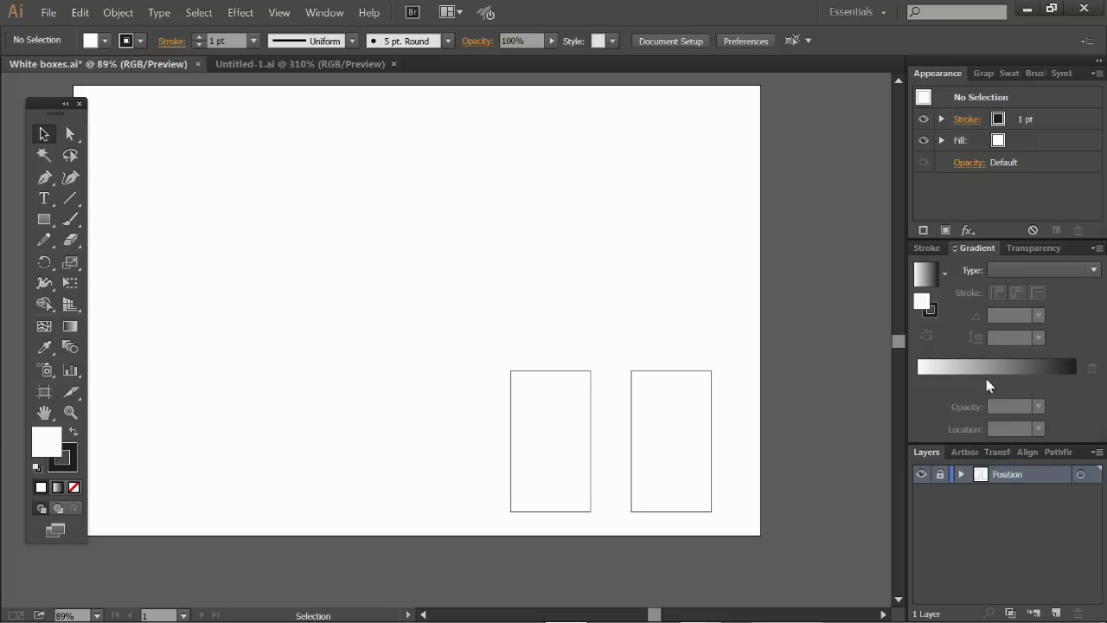
- Add two new layers above Position, named Varnish and Color
left_click(1056, 612)
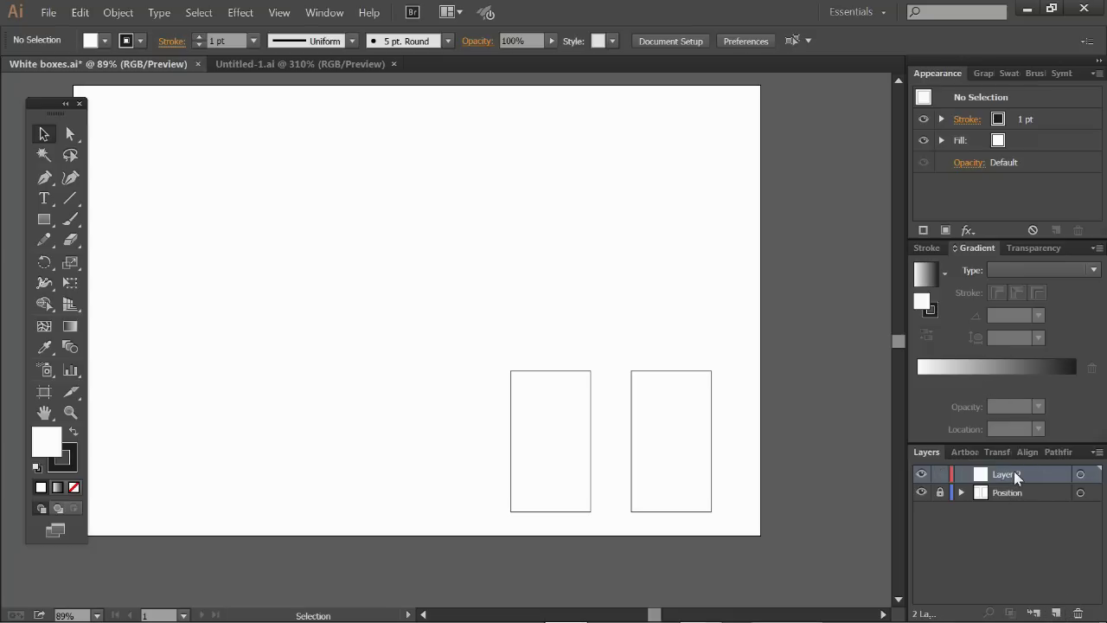
double_click(1017, 478)
type("Varnish")
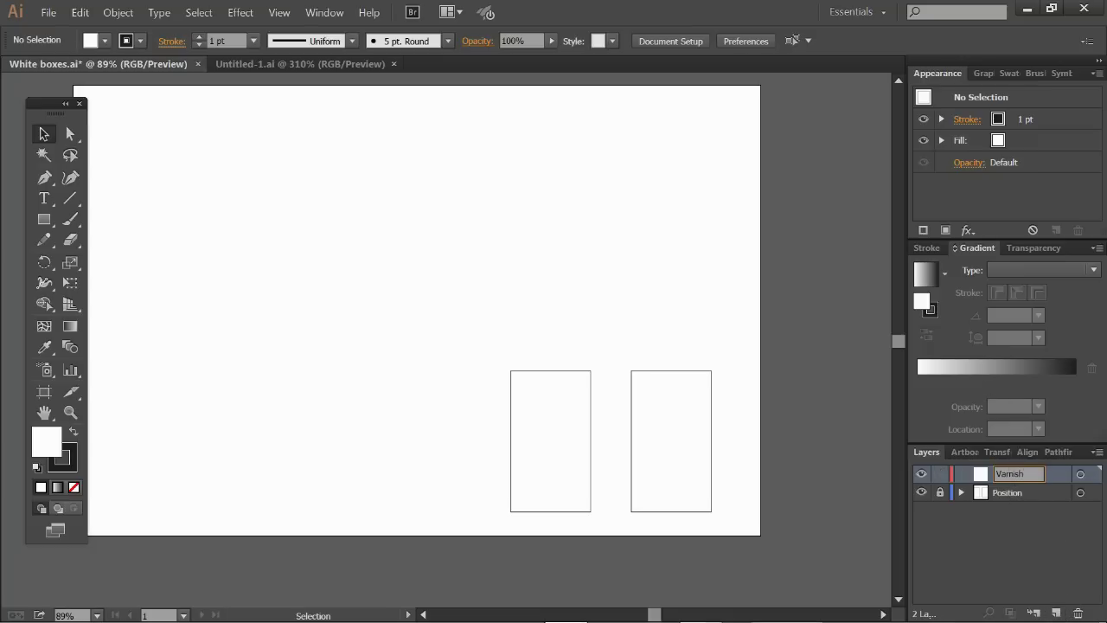
key("Return")
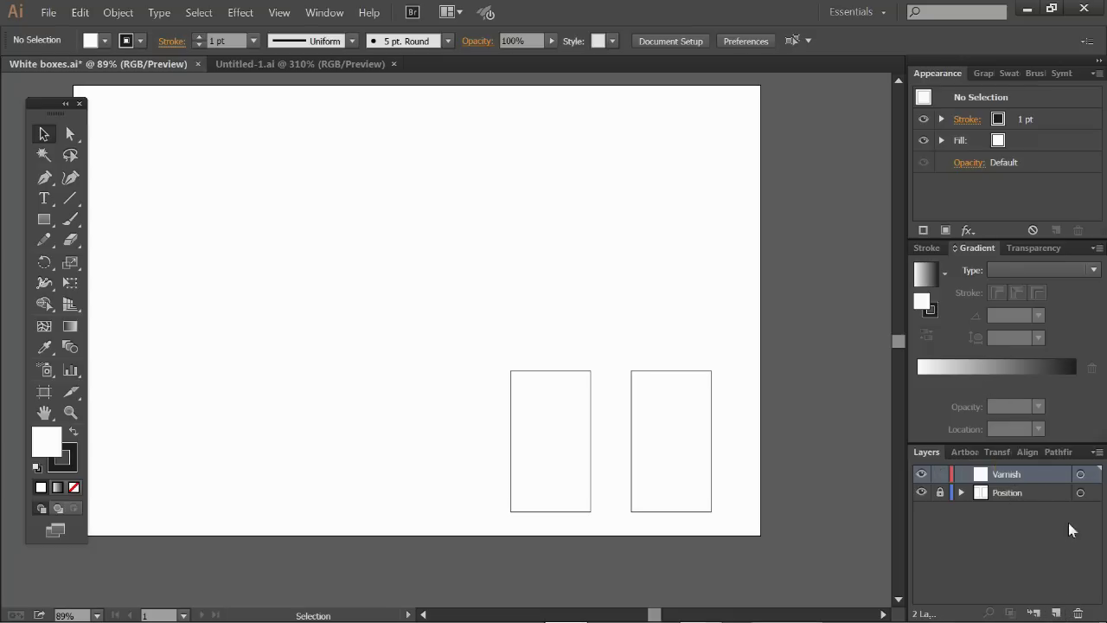
left_click(1056, 612)
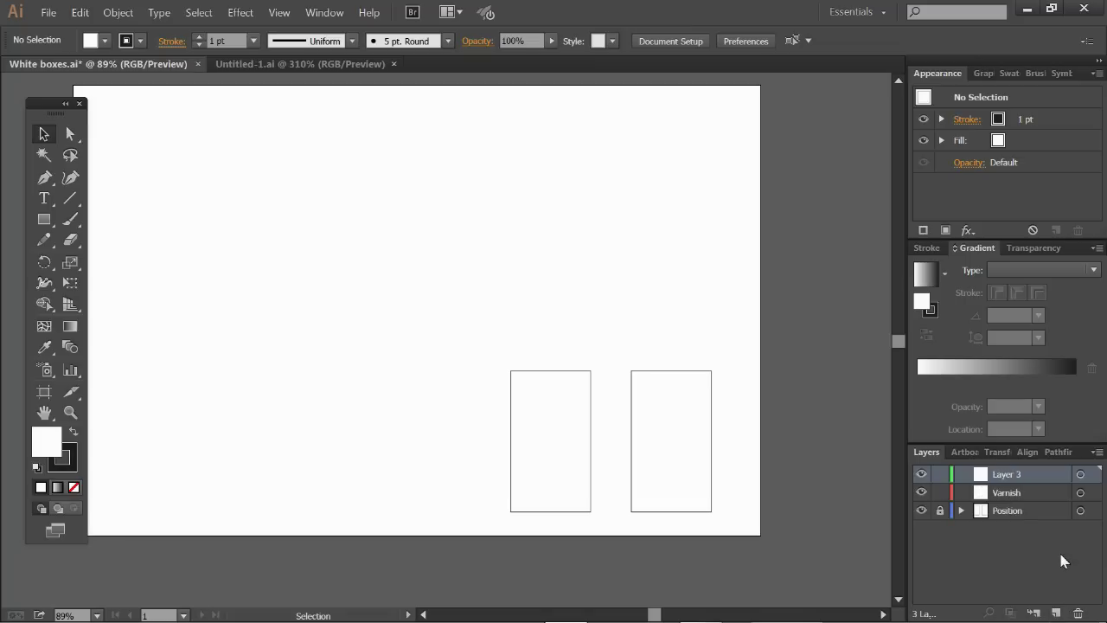
double_click(1023, 473)
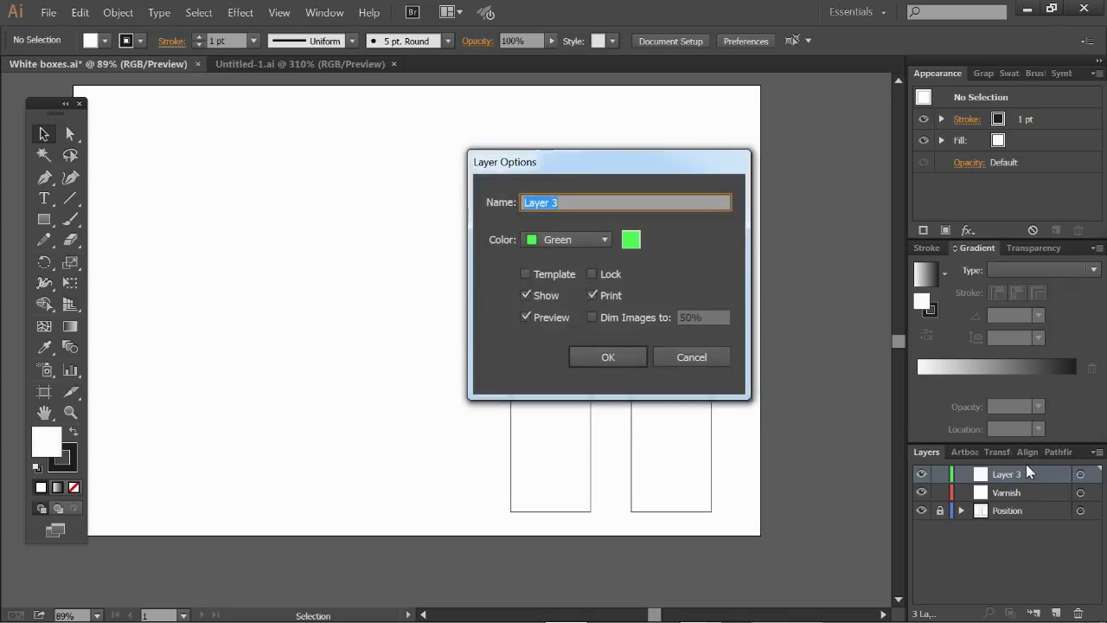
type("Color")
left_click(613, 354)
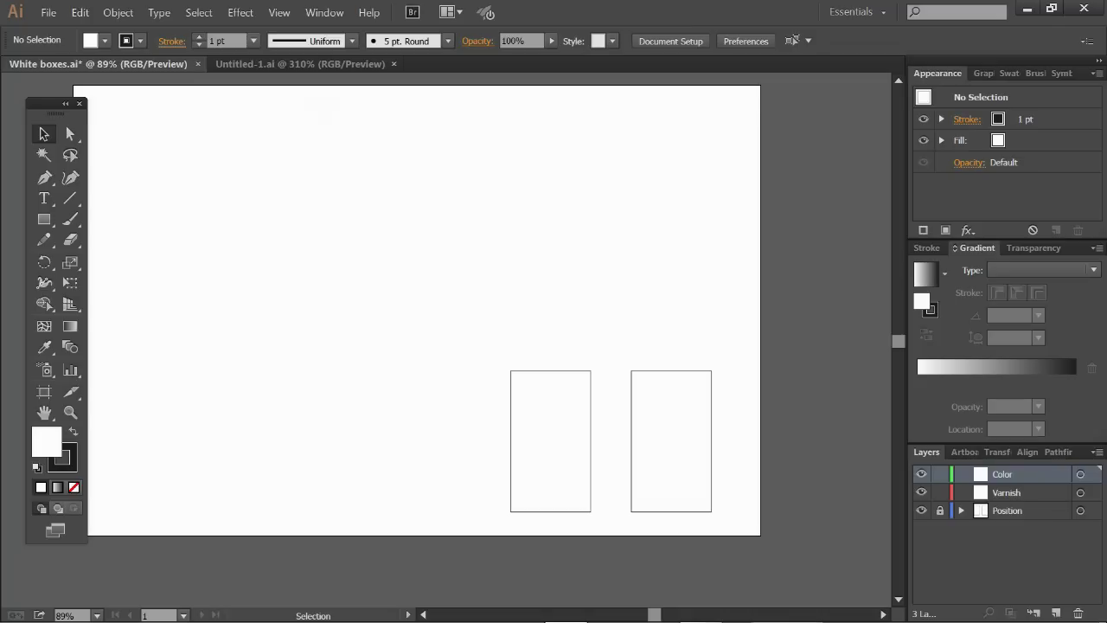
- Copy the robot from Untitled-1.ai and paste it into the left box on the Color layer
left_click(304, 65)
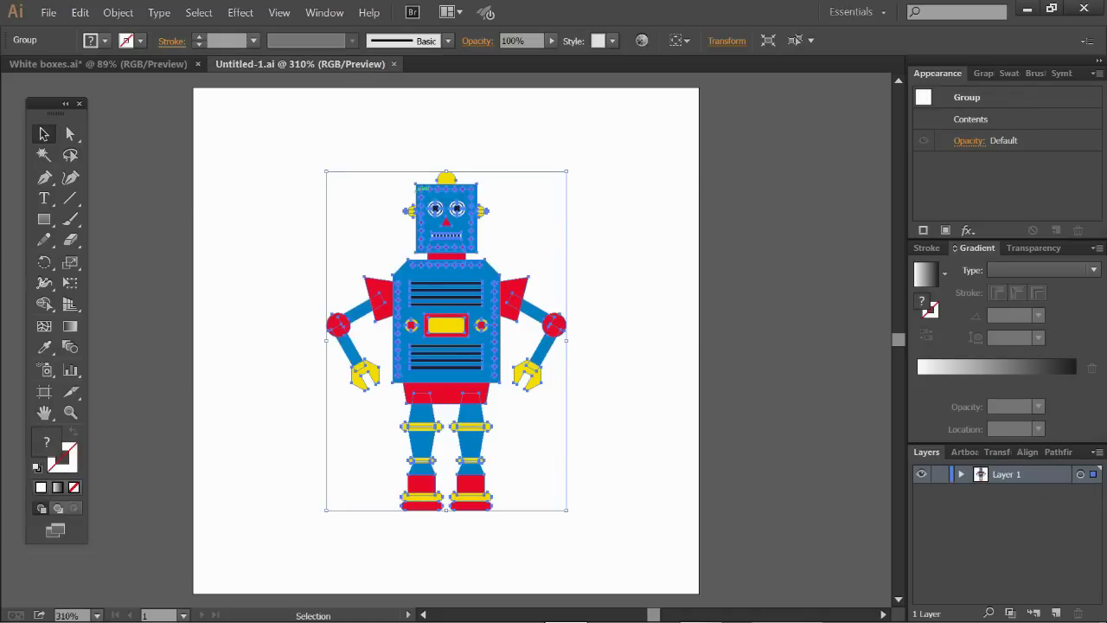
left_click(79, 12)
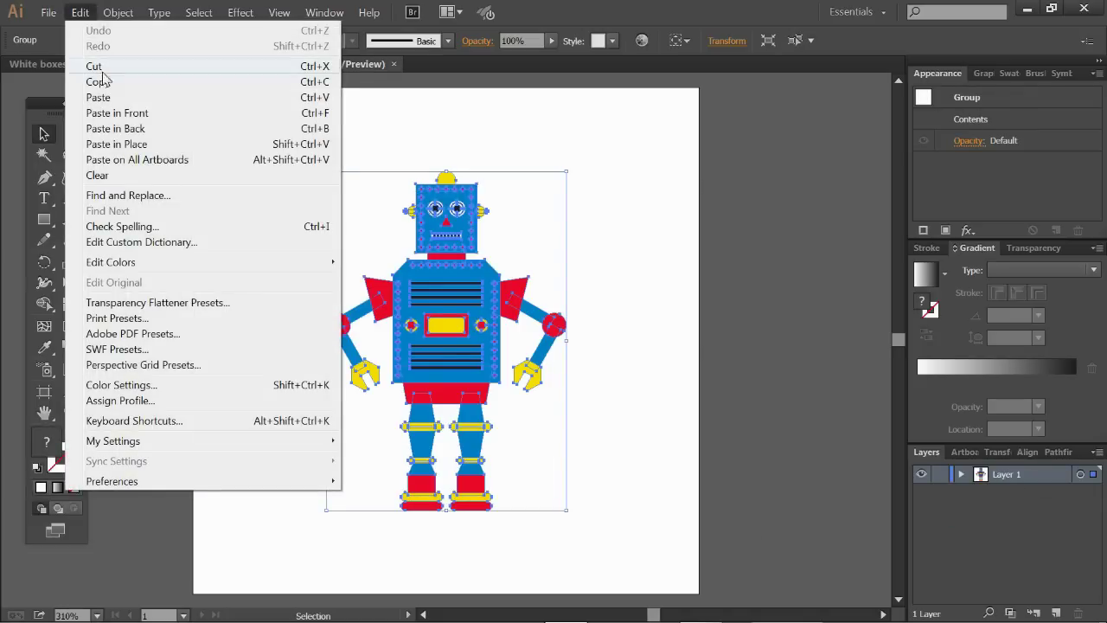
left_click(105, 83)
left_click(96, 64)
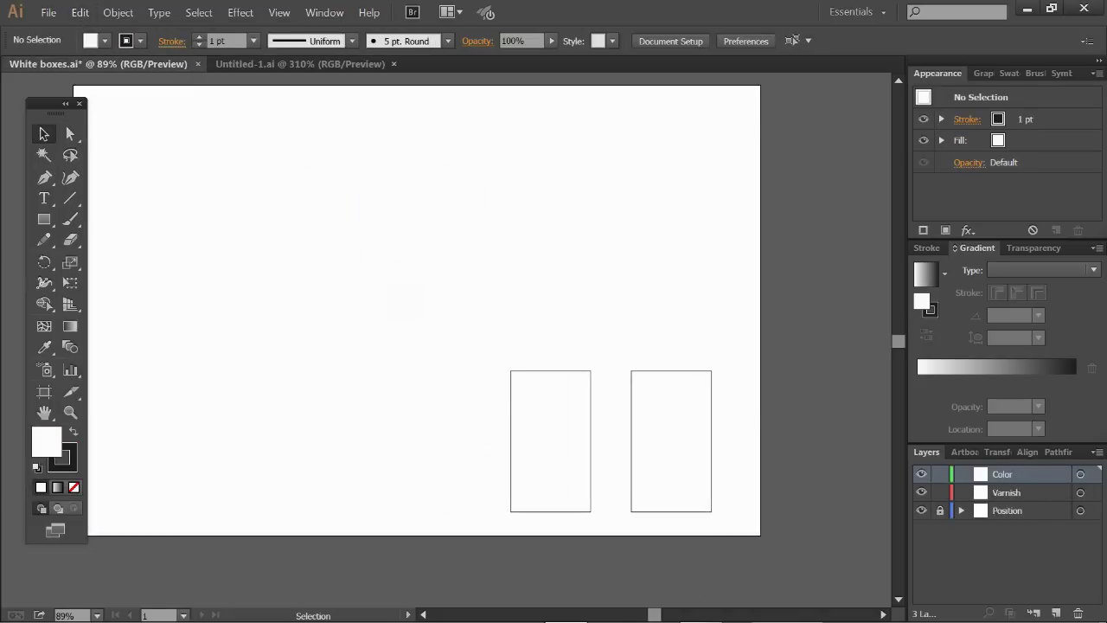
right_click(391, 288)
left_click(83, 12)
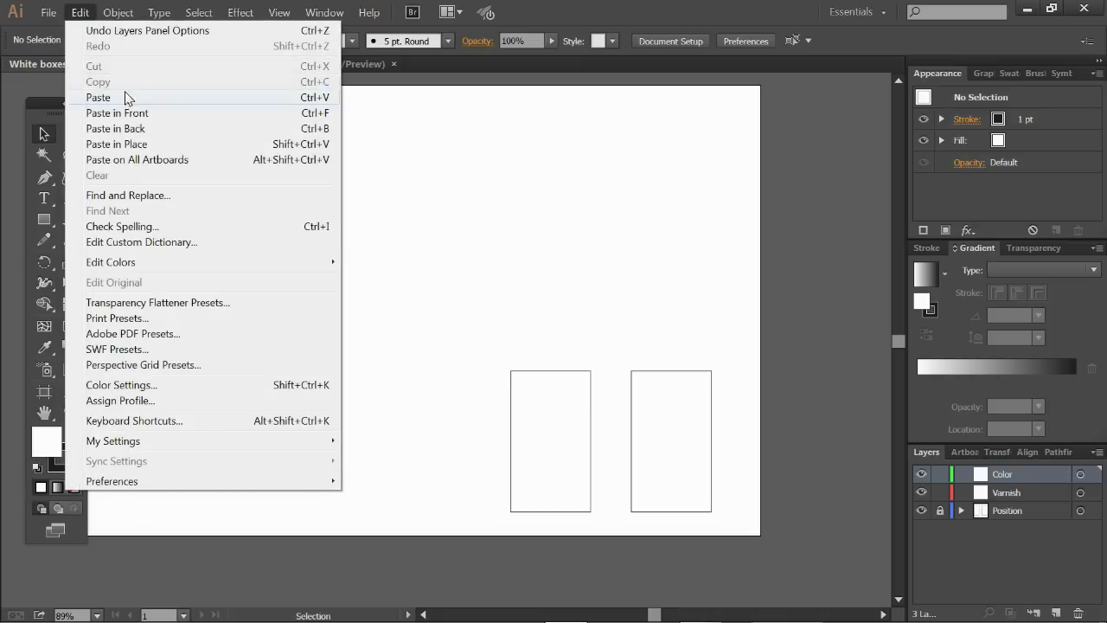
left_click(92, 98)
left_click_drag(450, 301, 556, 404)
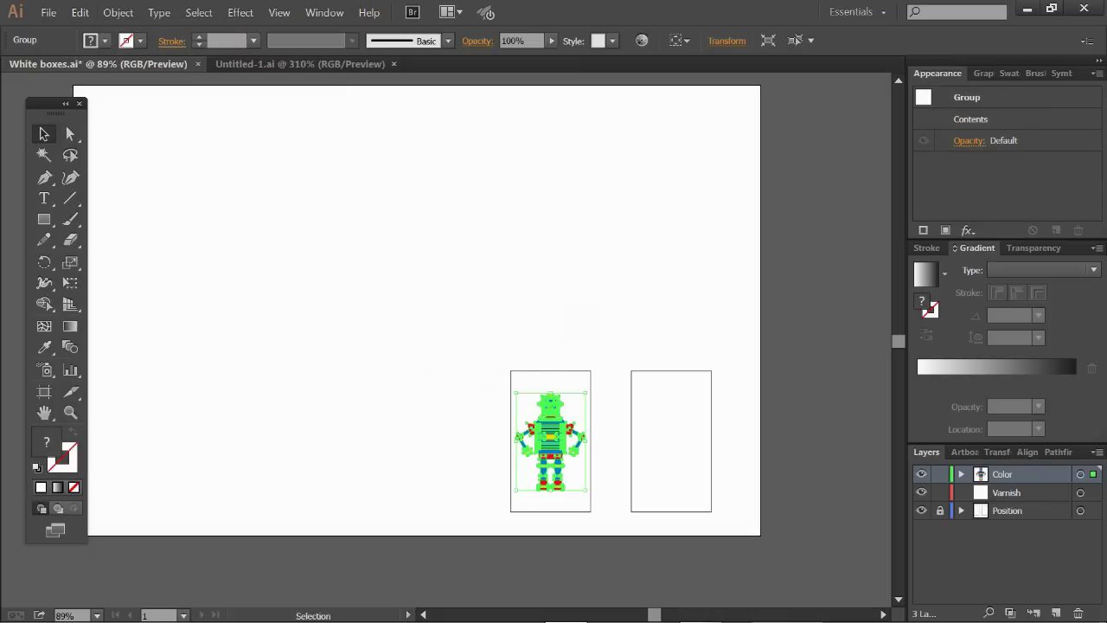
key("ctrl+shift+a")
- Paste a second robot copy and position it in the right box
key("ctrl+v")
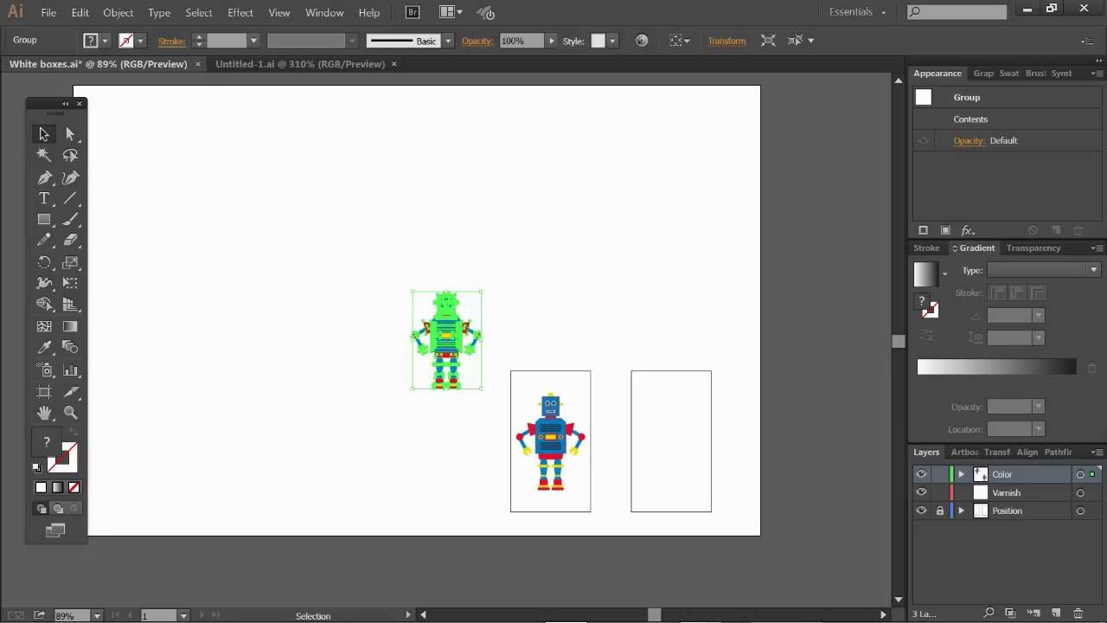
left_click_drag(449, 320, 672, 425)
key("Down")
key("Down")
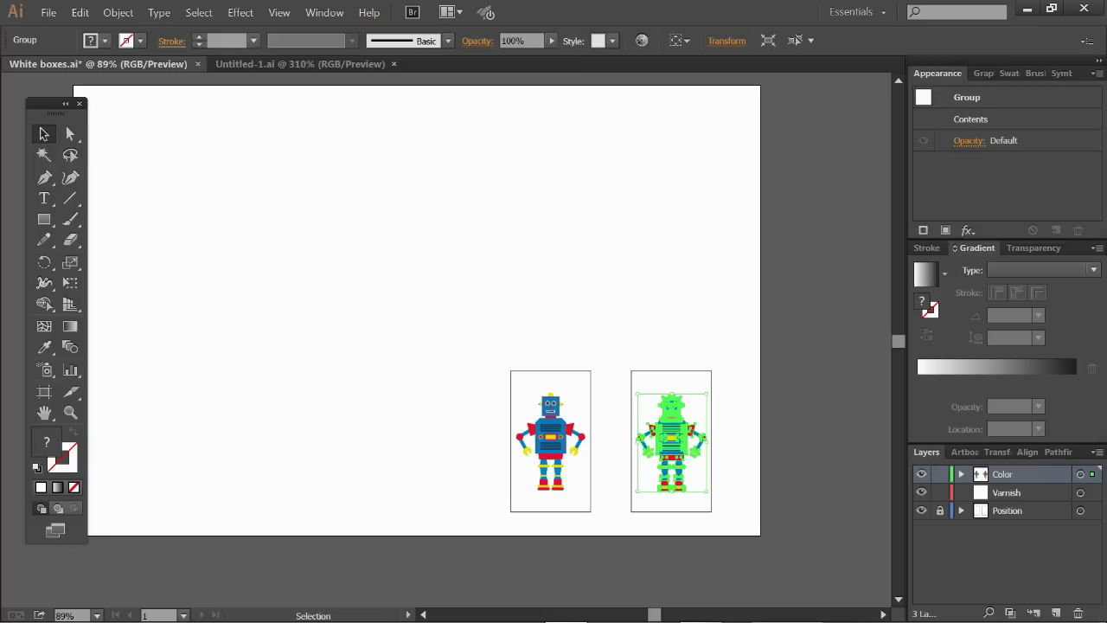
key("ctrl+shift+a")
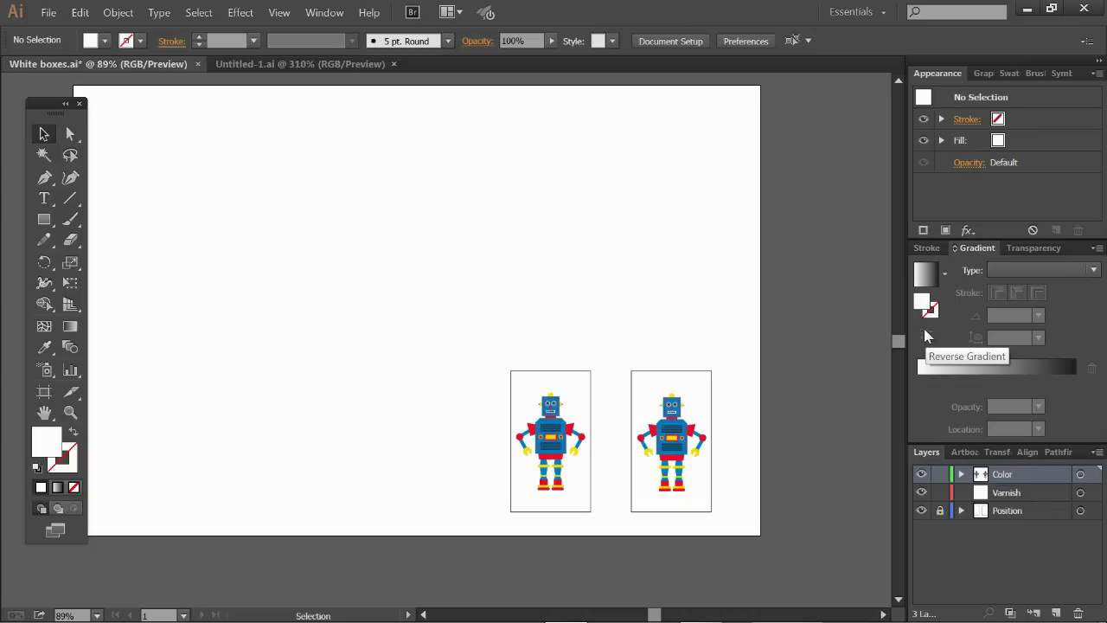
- Copy both robots and paste them in place on the Varnish layer
left_click_drag(477, 343, 735, 507)
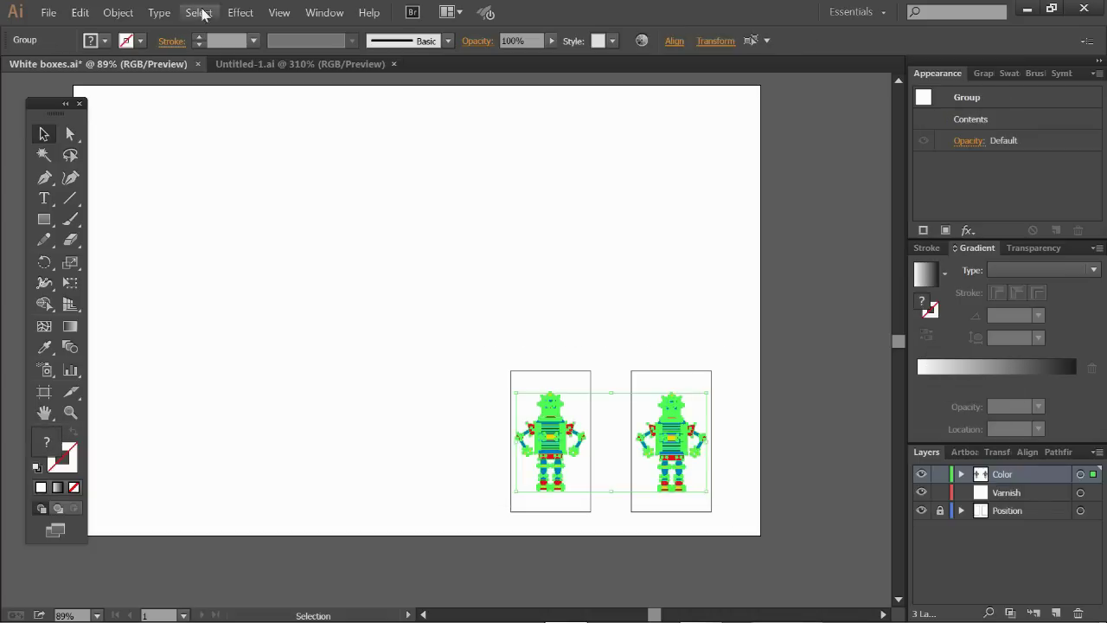
left_click(80, 12)
left_click(104, 83)
left_click(1022, 492)
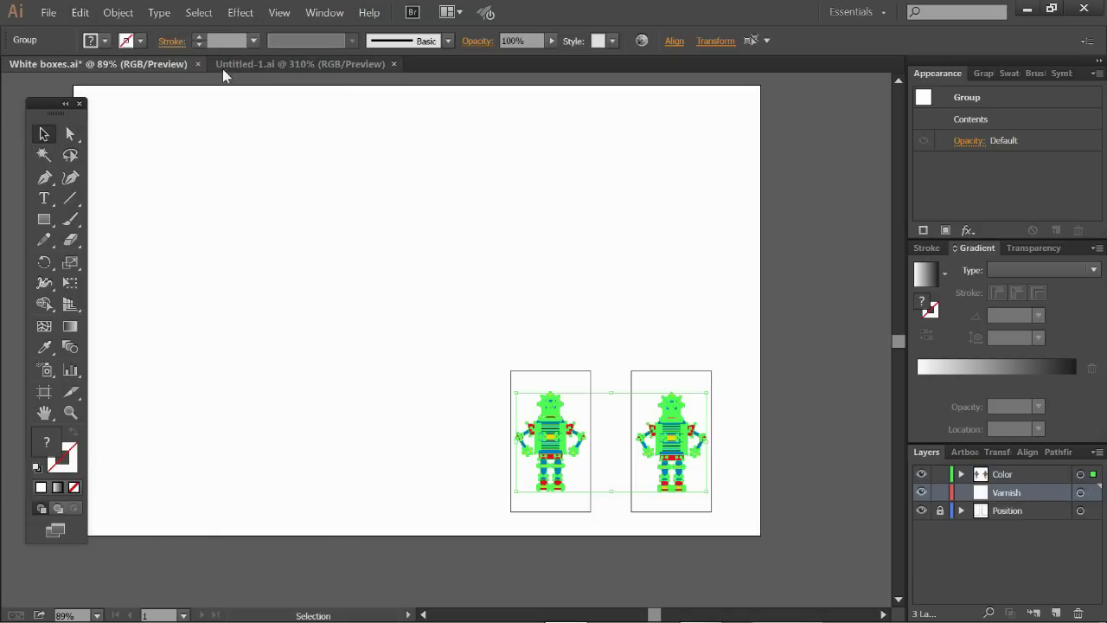
left_click(80, 13)
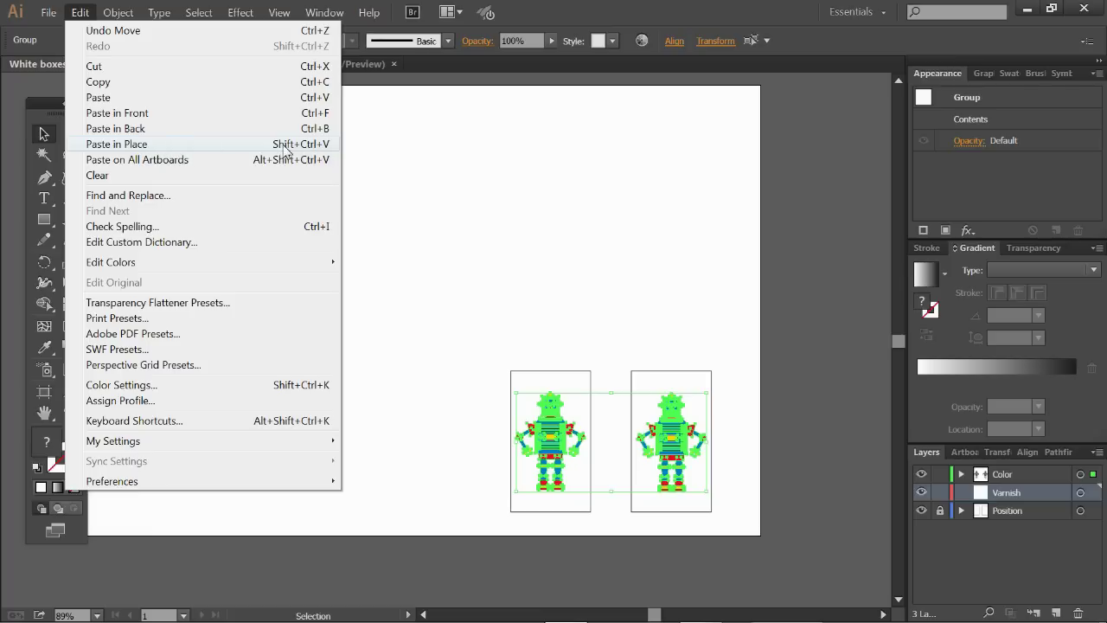
left_click(229, 145)
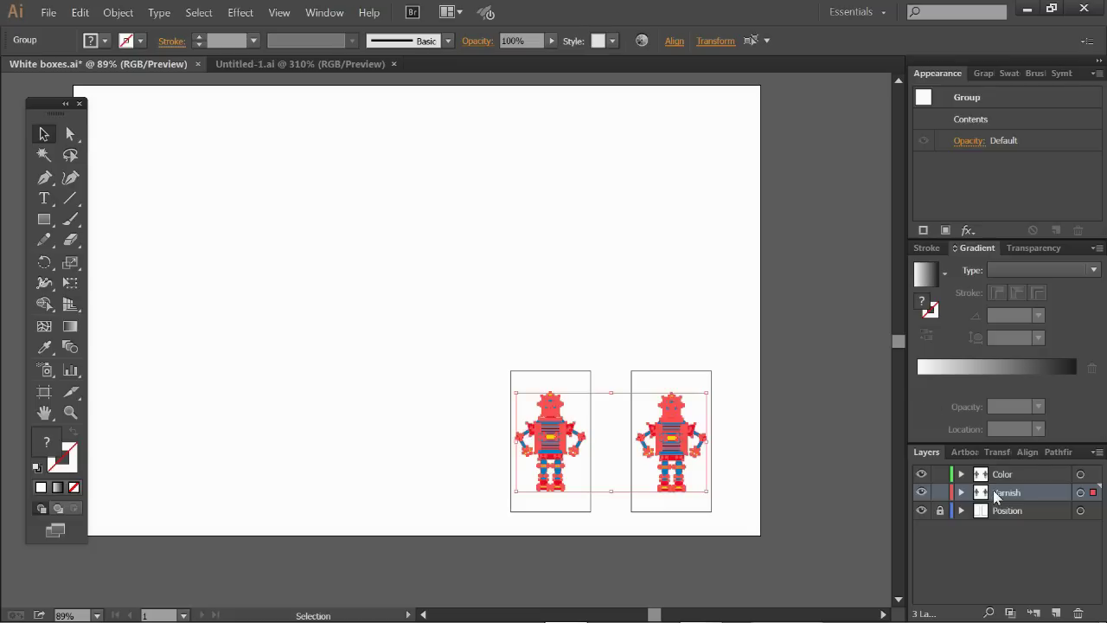
- Unite the varnish robots into single shapes with Pathfinder and hide the Color layer
left_click(1060, 452)
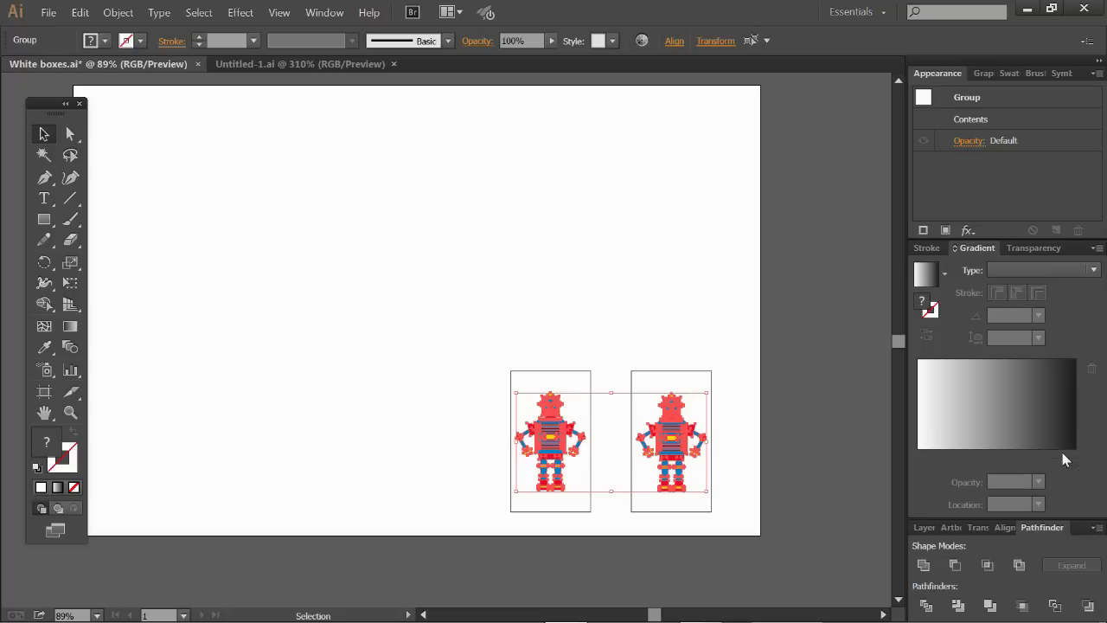
left_click(923, 565)
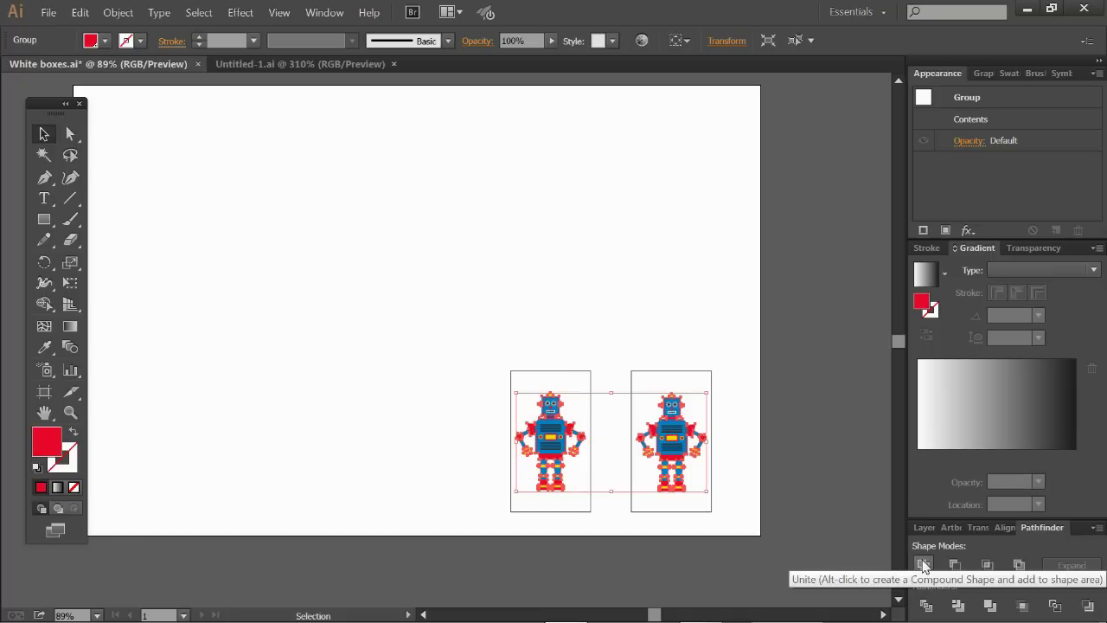
left_click(924, 528)
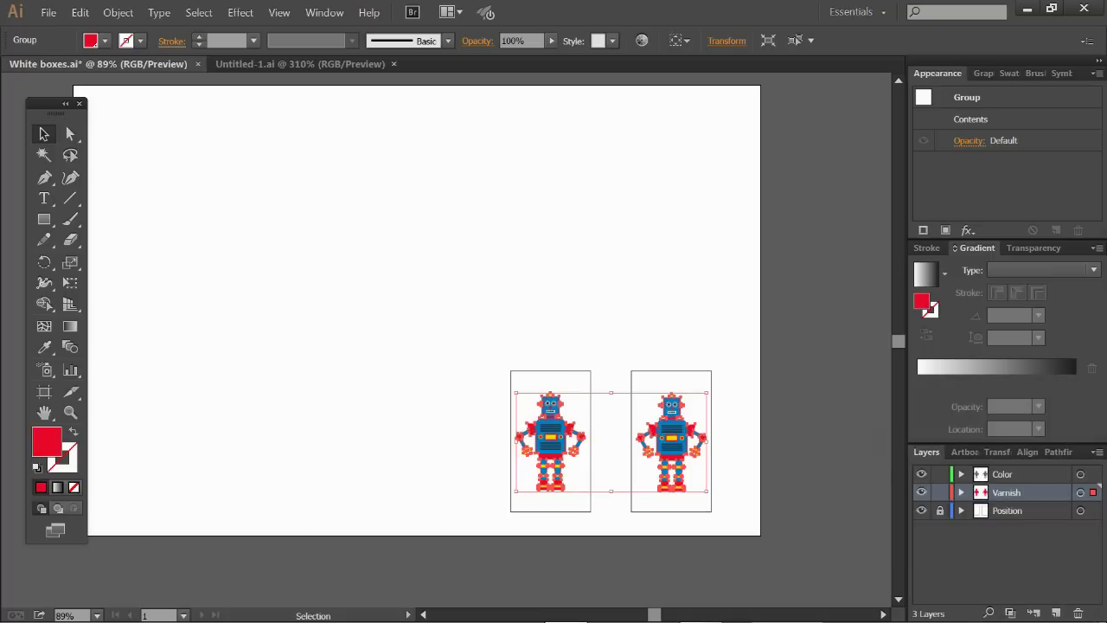
left_click(921, 474)
left_click(921, 474)
left_click(921, 474)
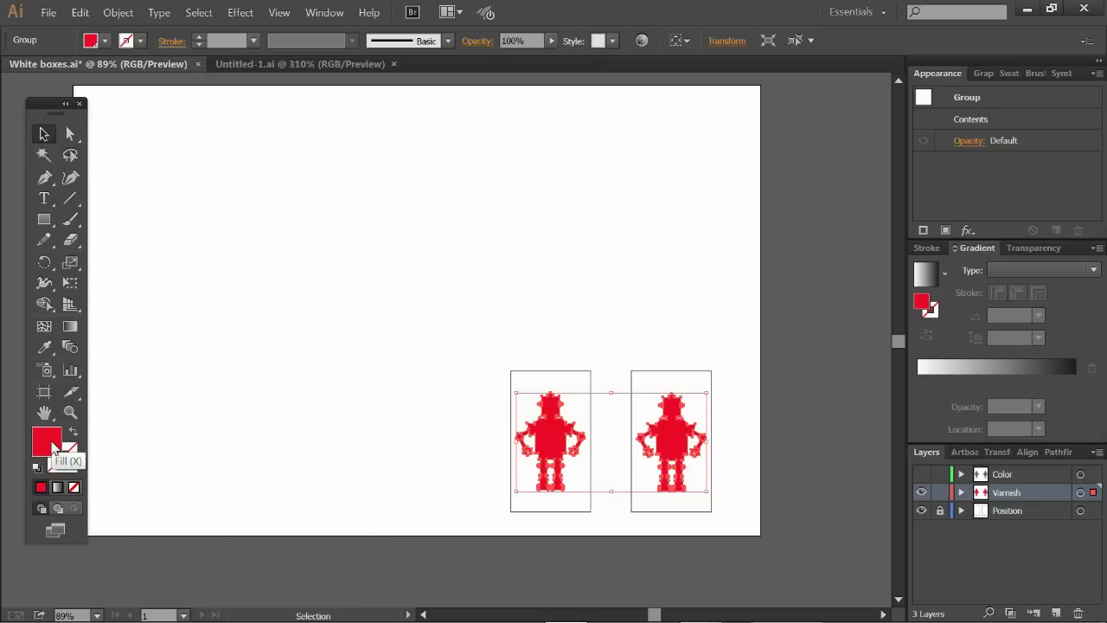
- Fill the varnish robots with black 000000, then show Color and hide Varnish
double_click(47, 442)
left_click(452, 474)
left_click_drag(452, 474, 377, 545)
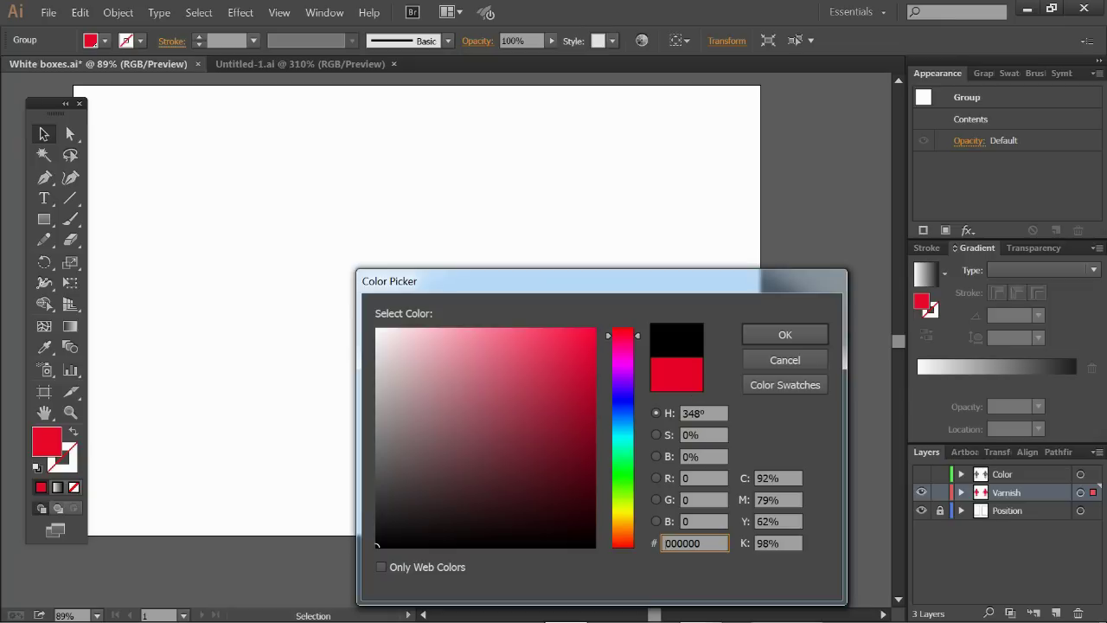
left_click(772, 334)
key("ctrl+shift+a")
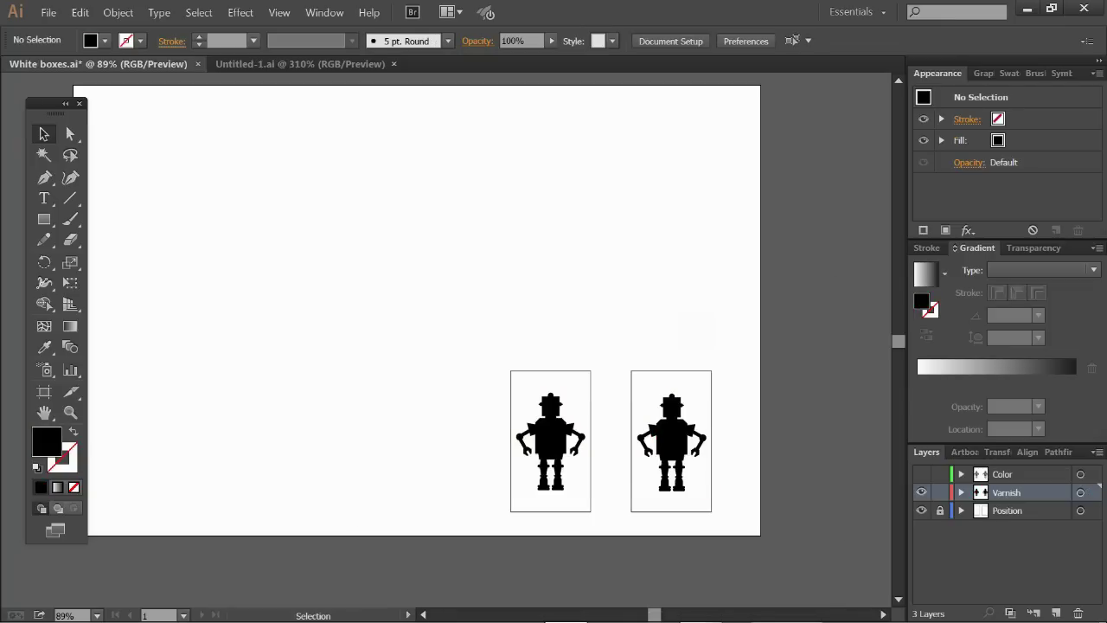
left_click(921, 474)
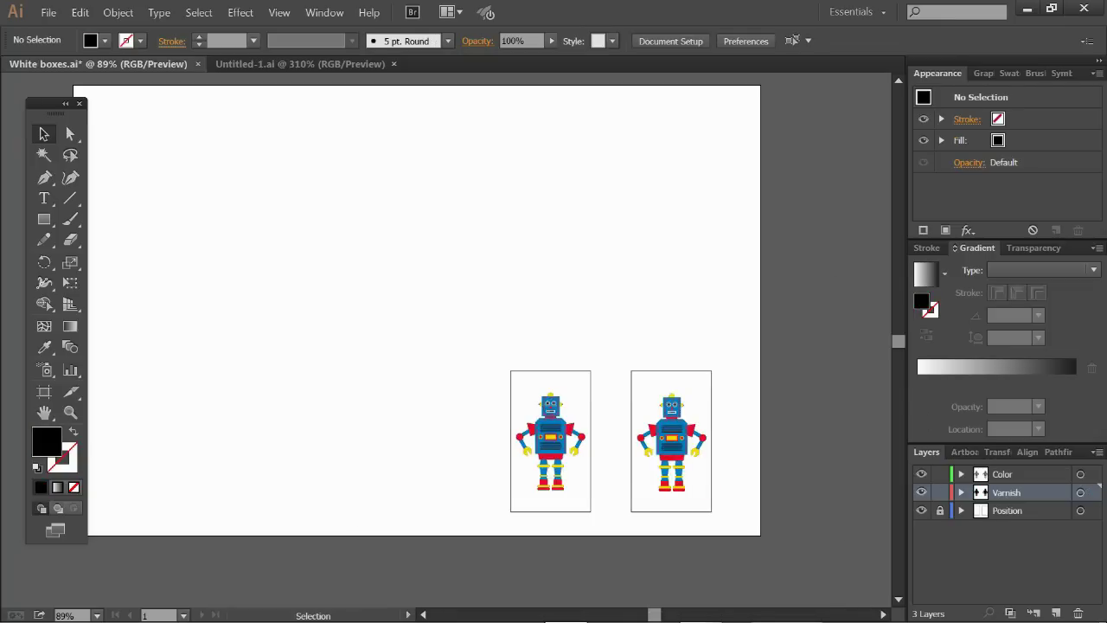
left_click(921, 492)
- Hide the Position layer, make Color active, and save the file as Robots.ai
left_click(921, 510)
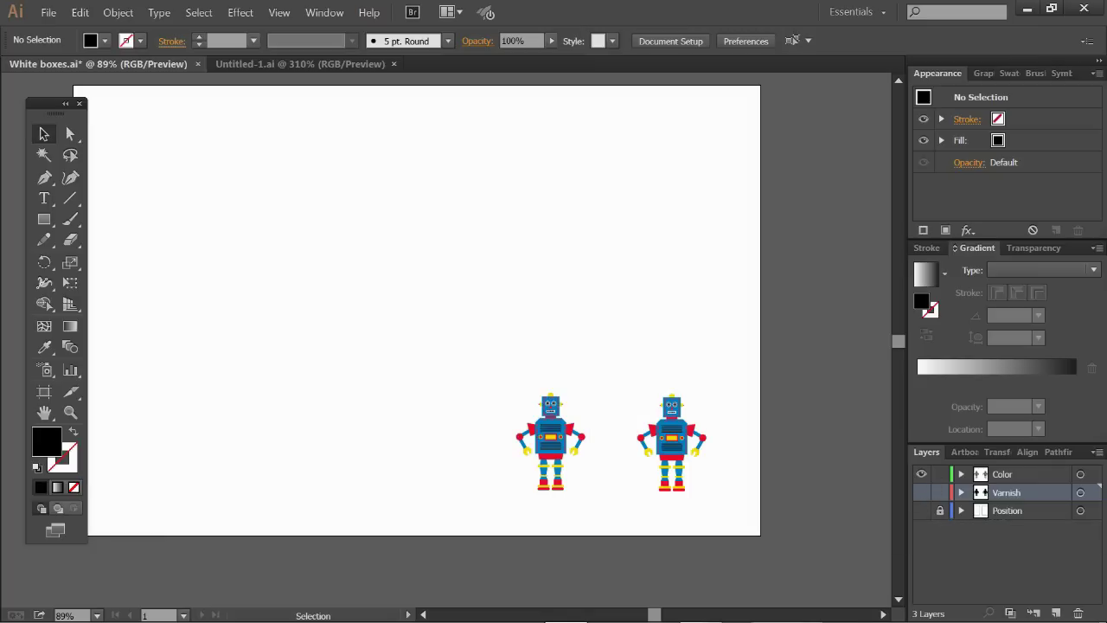
left_click(1008, 475)
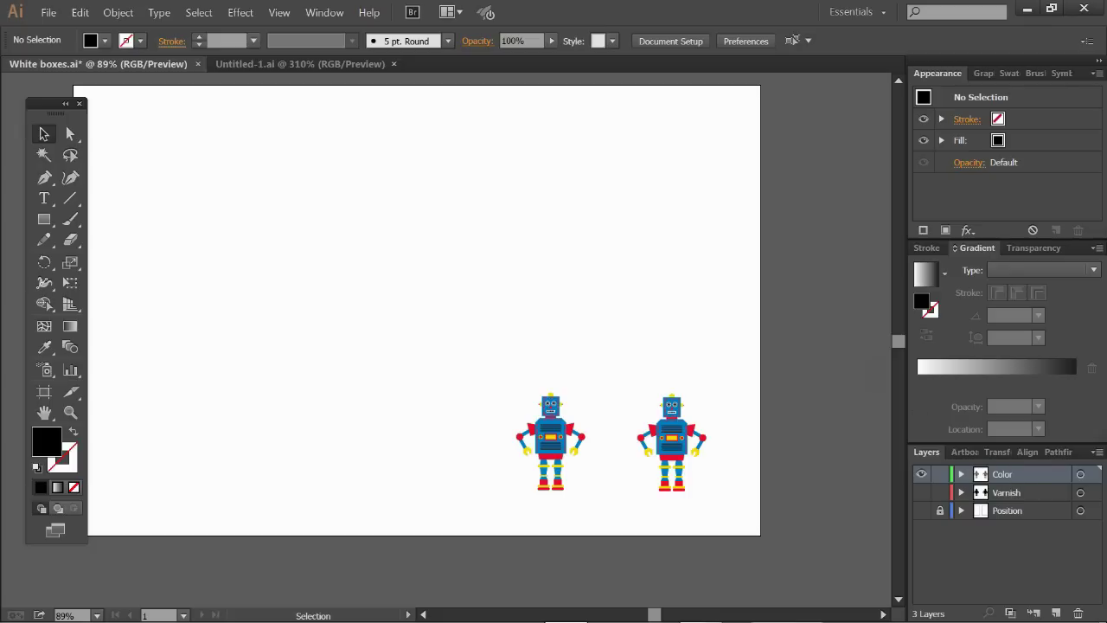
left_click(48, 12)
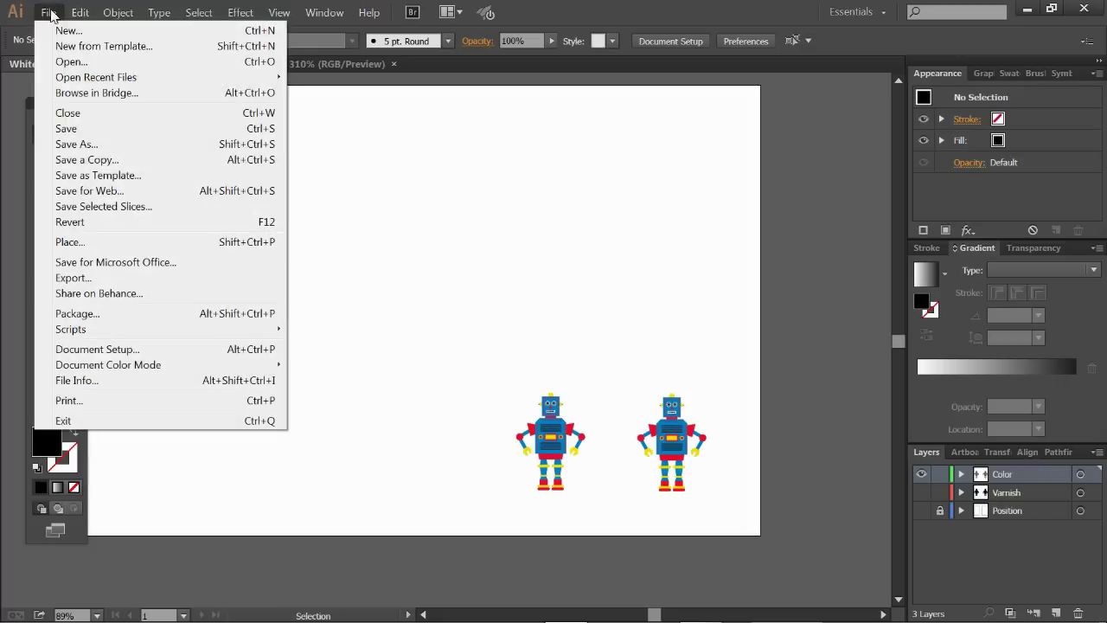
mouse_move(79, 12)
left_click(76, 144)
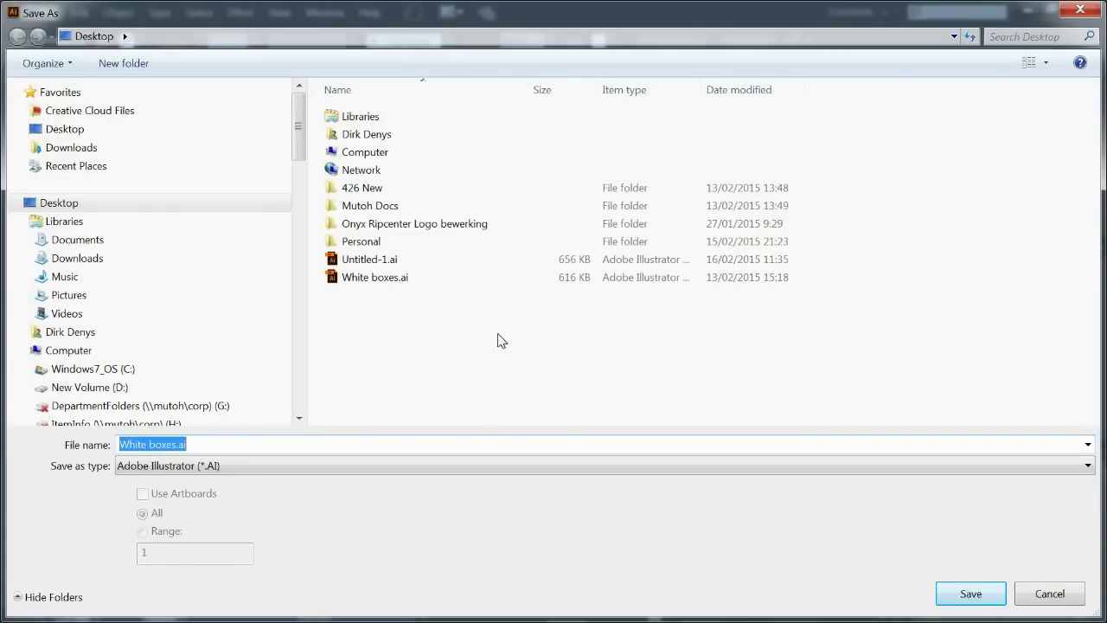
type("Robots")
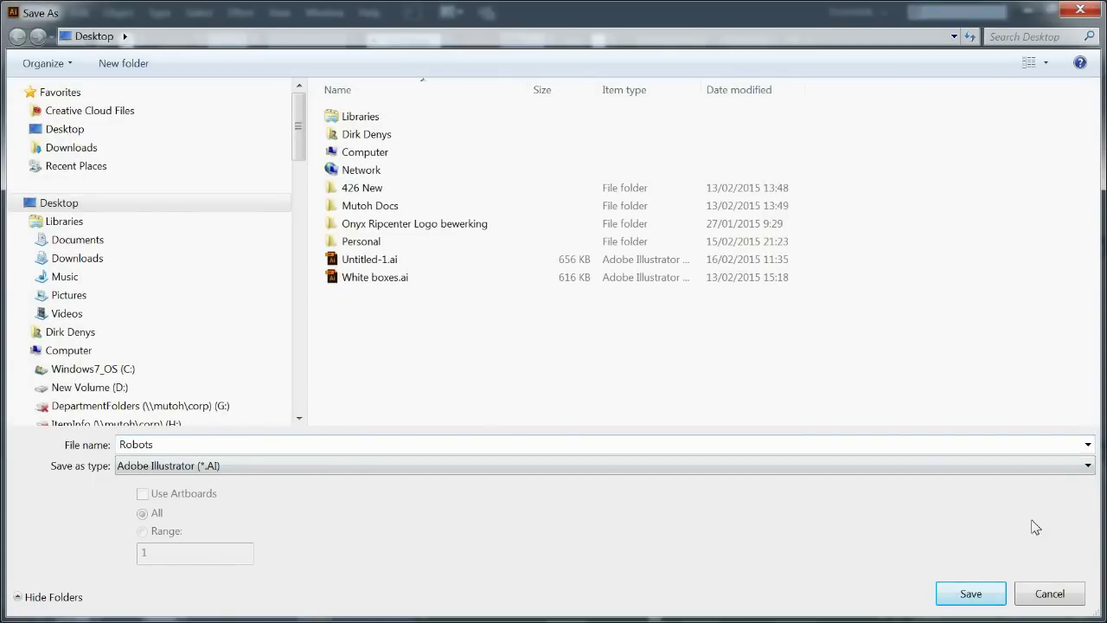
left_click(982, 588)
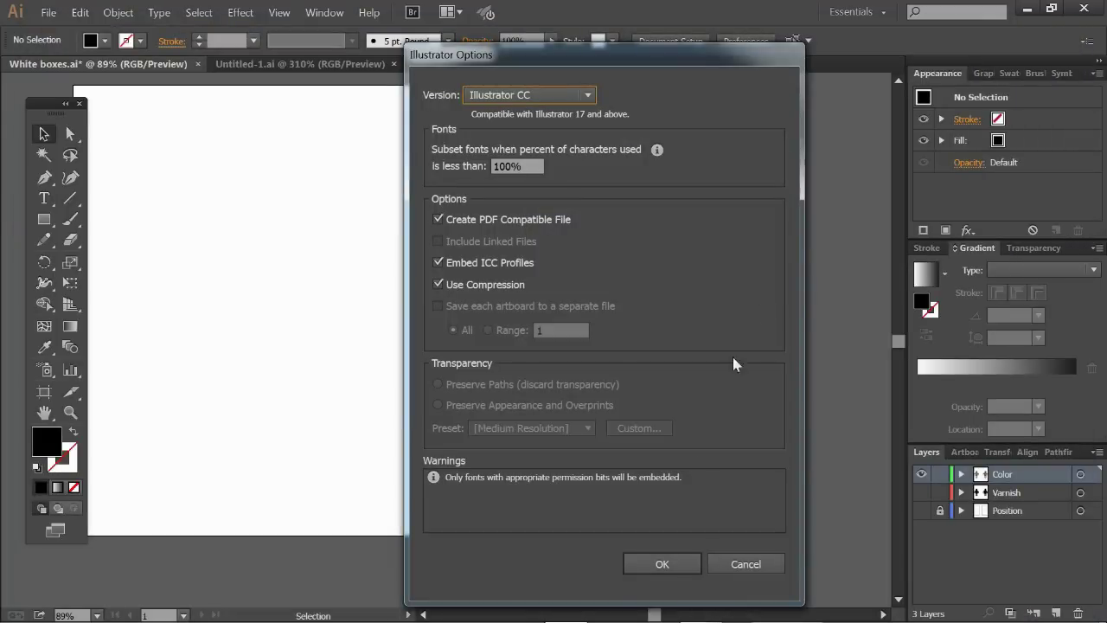
left_click(655, 558)
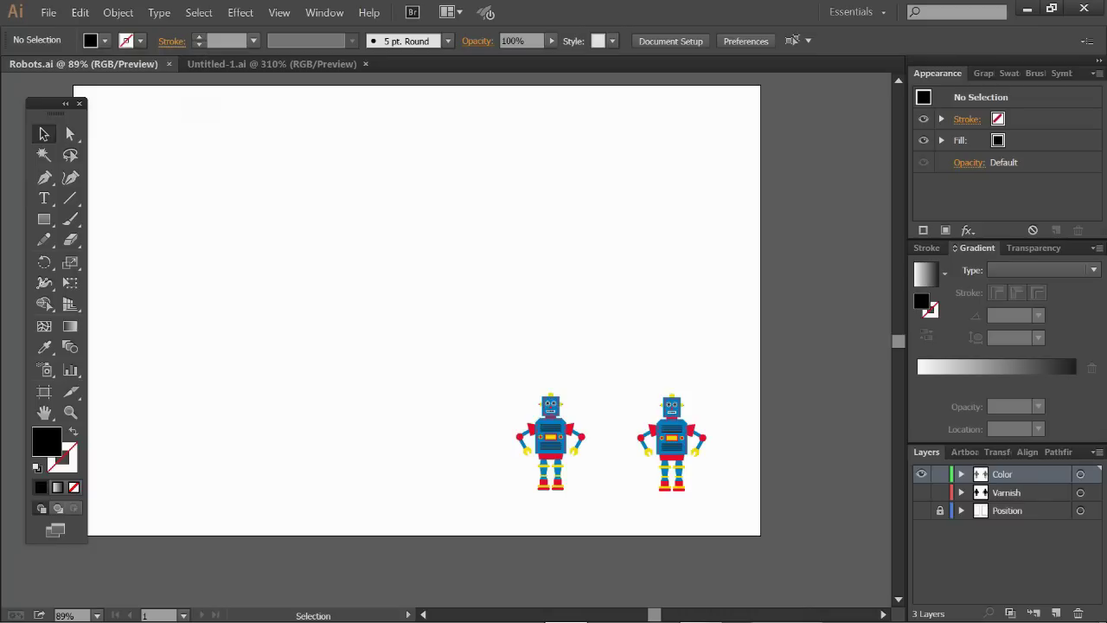
- In Illustrator's Print dialog, set Media Size to Full Size and reset the artwork placement
left_click(55, 15)
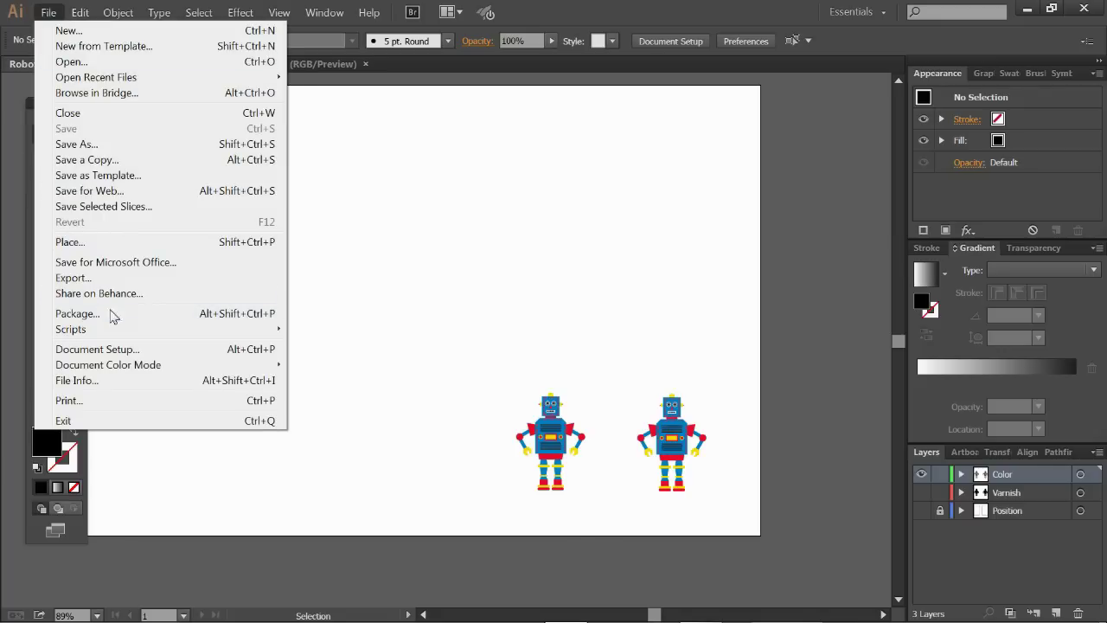
left_click(82, 403)
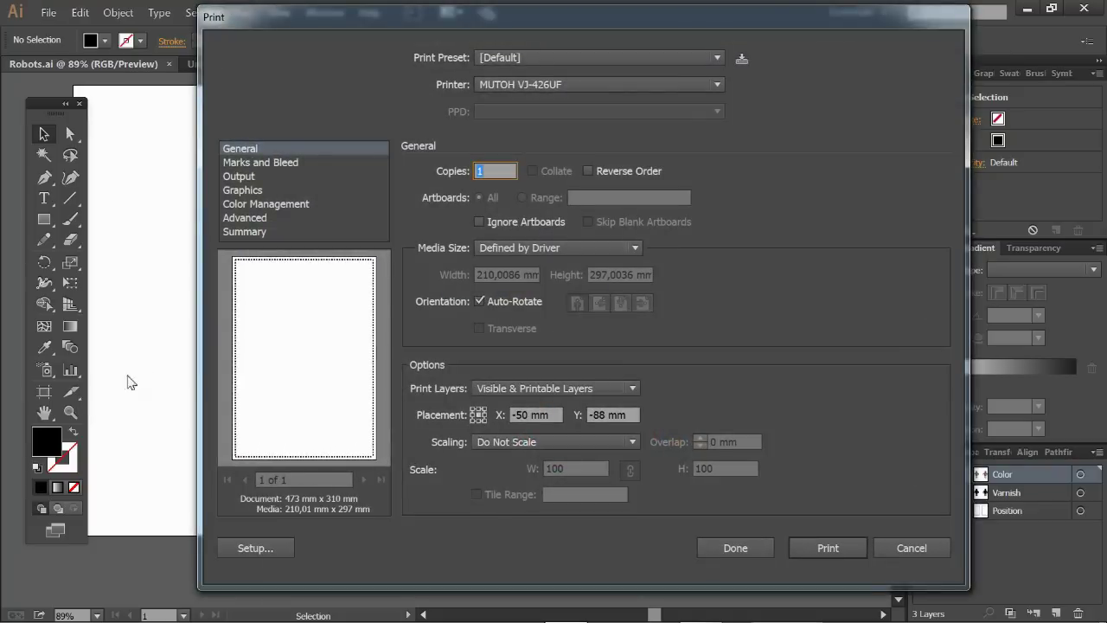
left_click(570, 250)
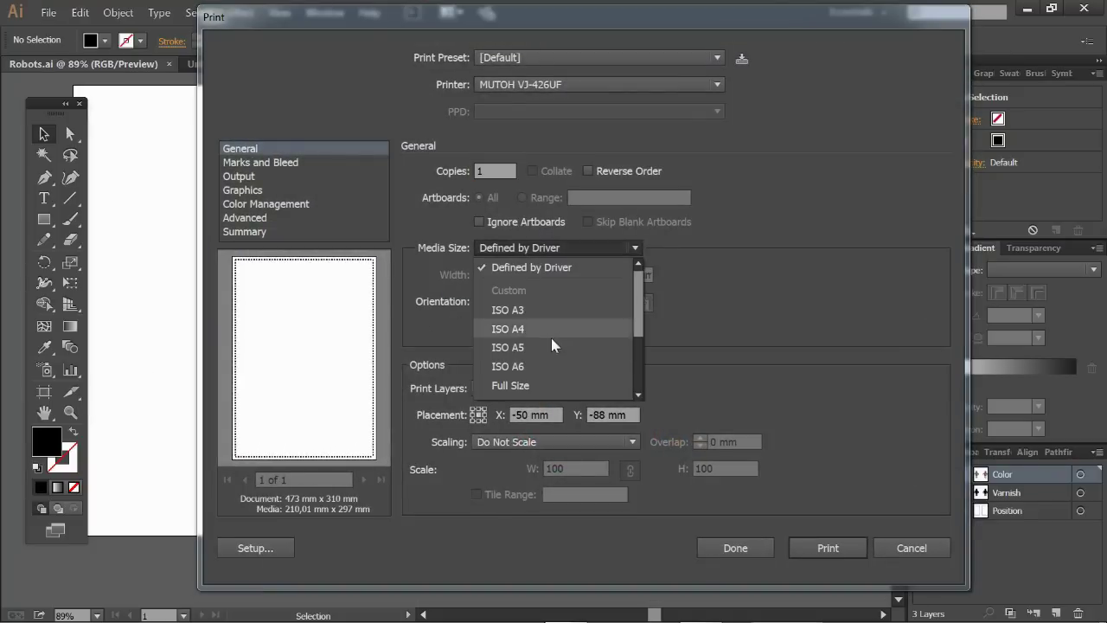
left_click(543, 385)
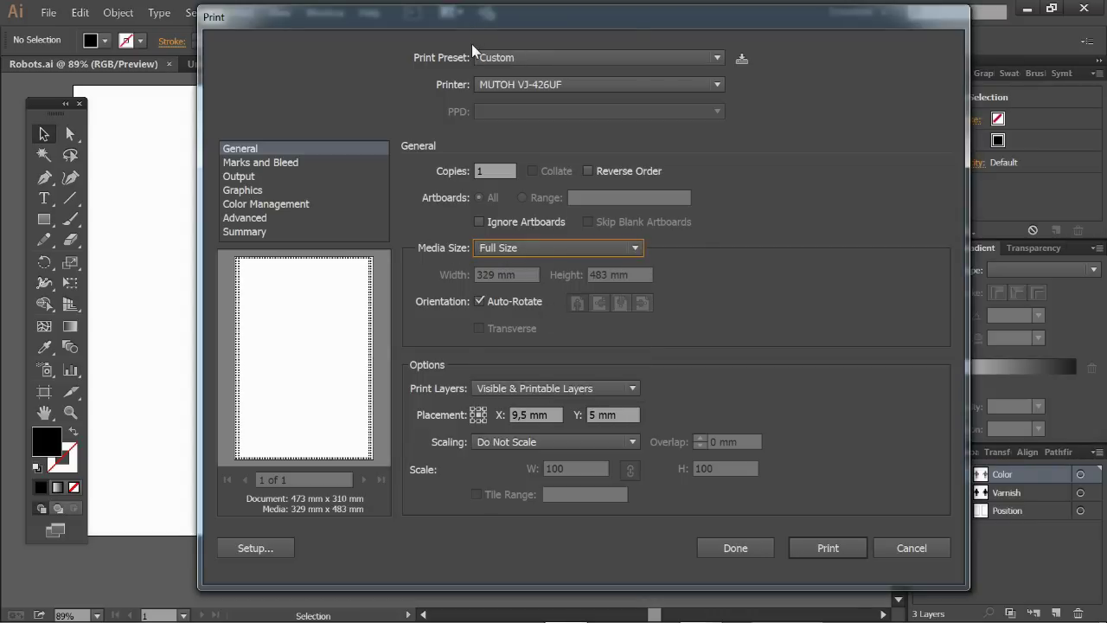
left_click_drag(368, 294, 315, 306)
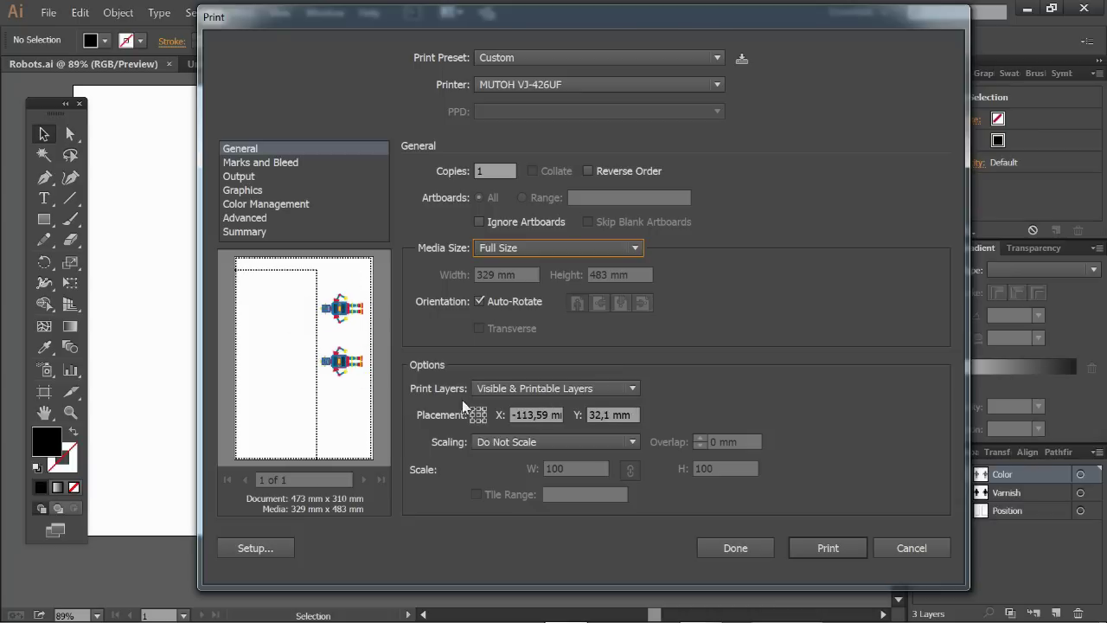
left_click(479, 416)
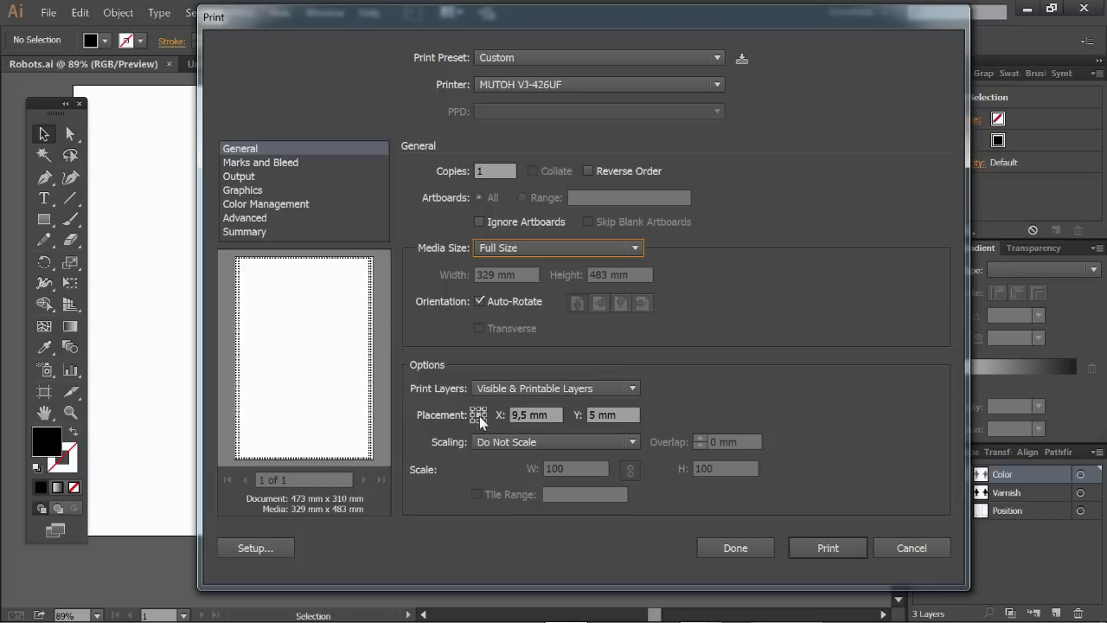
- Enable Rotate 180° in the MUTOH VJ-426UF printing preferences
left_click(285, 550)
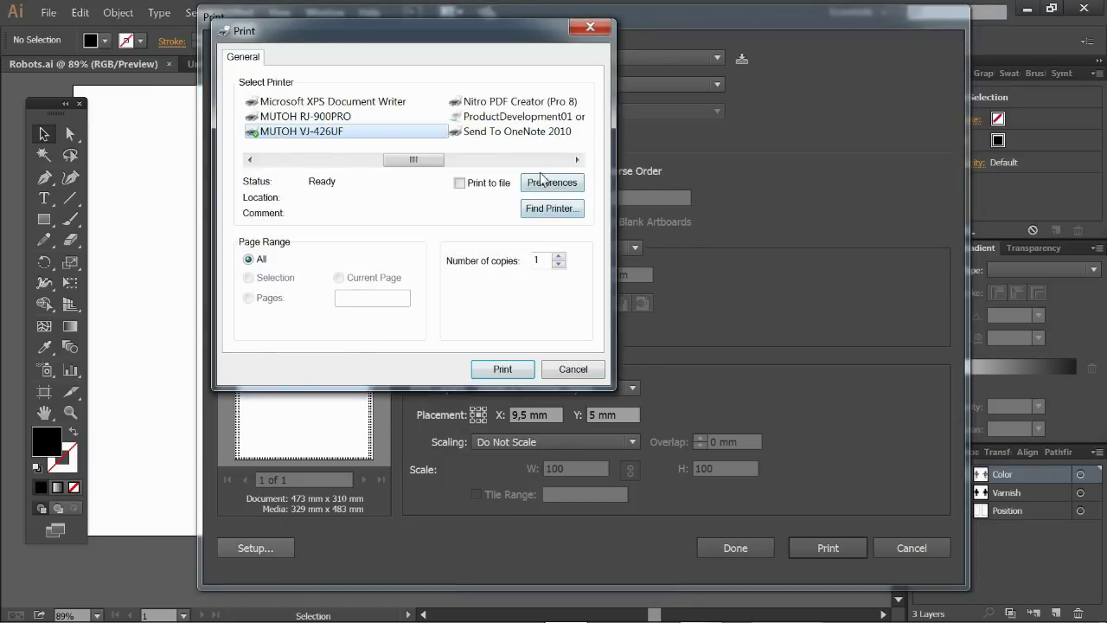
left_click(546, 183)
left_click(466, 250)
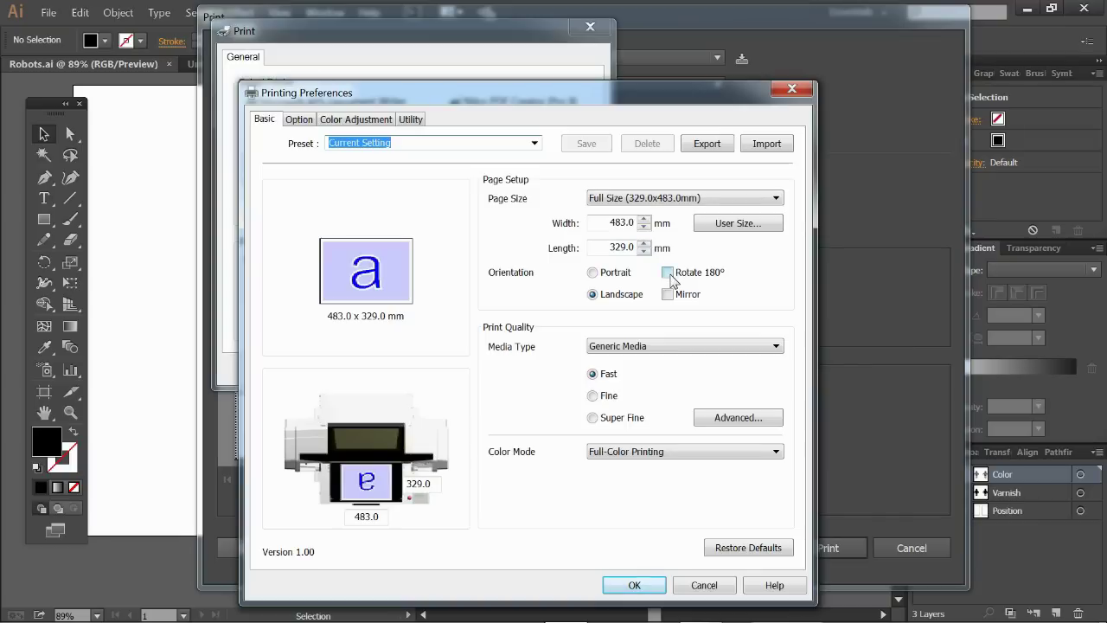
left_click(667, 273)
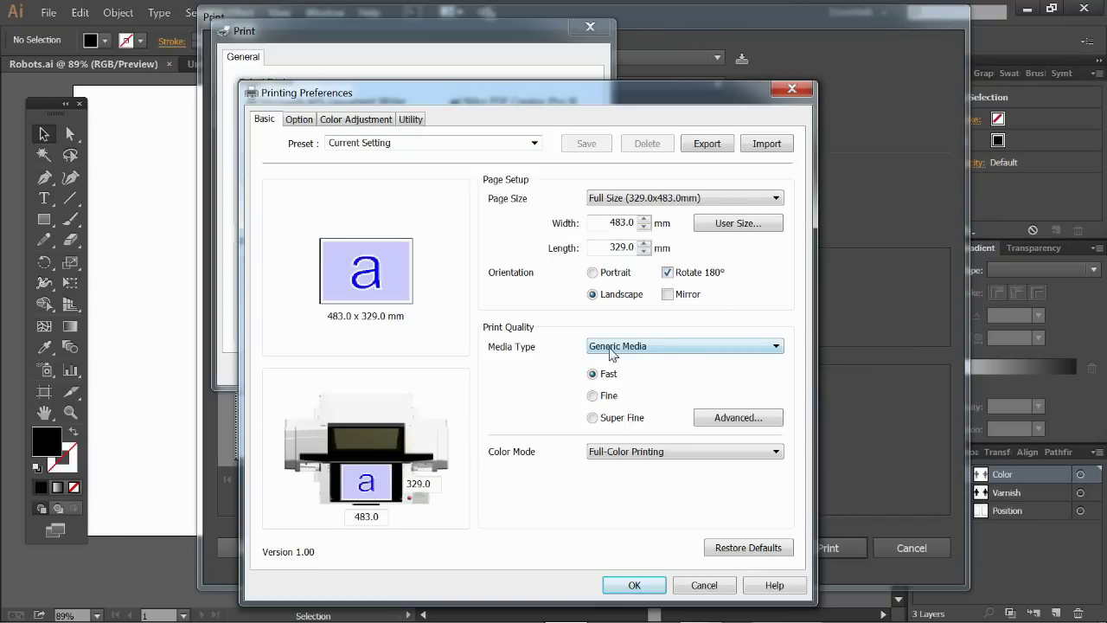
- Set the advanced options to Vacuum Fan Off, Low Speed 50% and Head Travel enabled
left_click(737, 418)
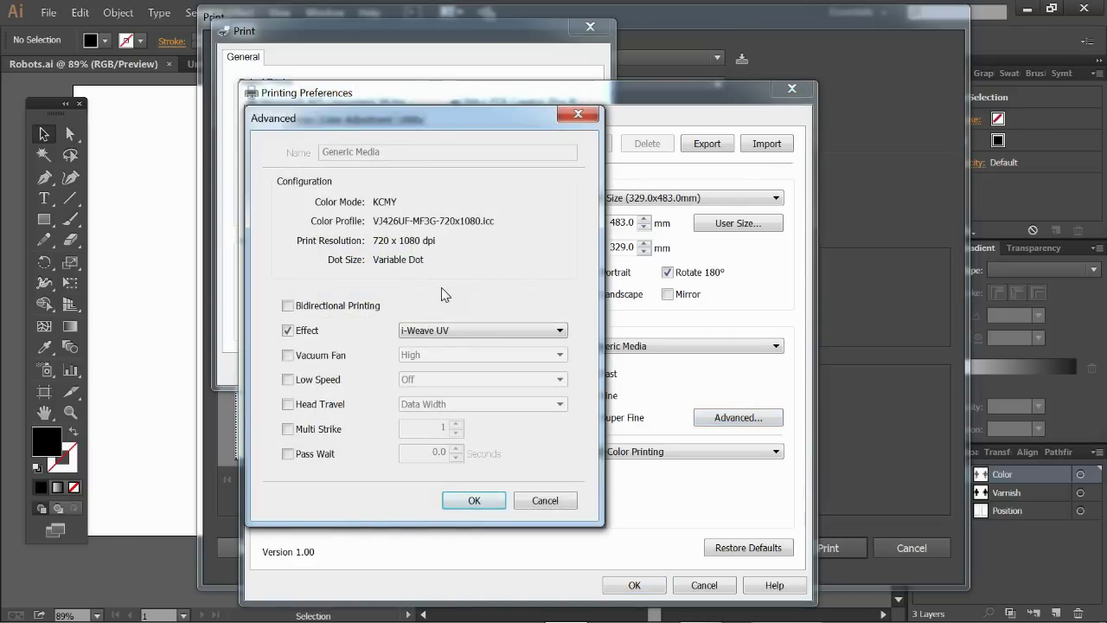
left_click(337, 355)
left_click(557, 356)
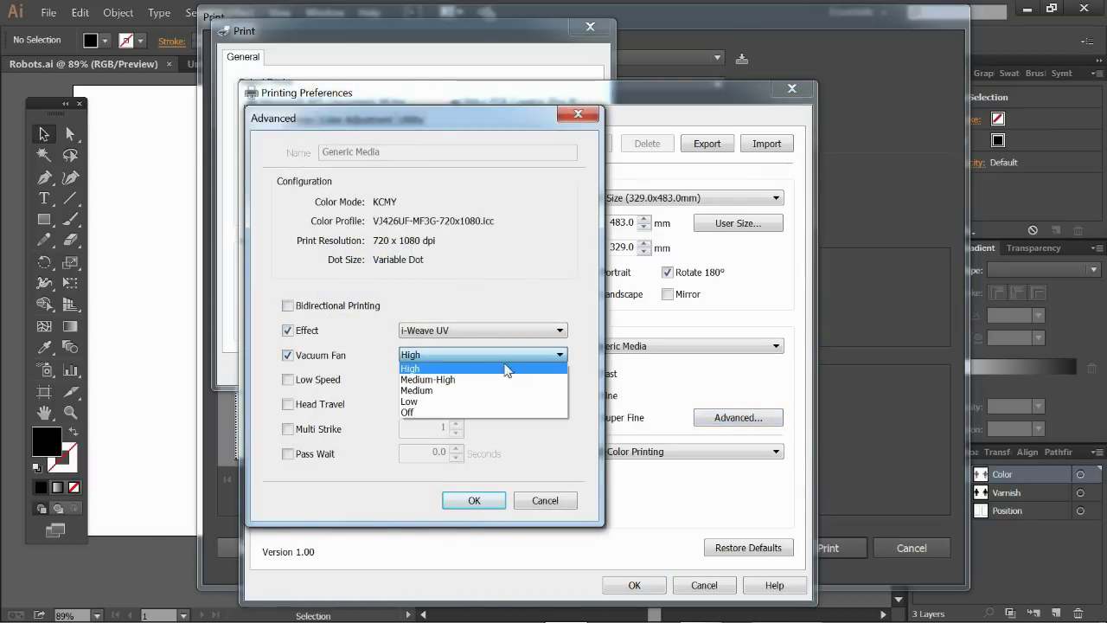
left_click(416, 412)
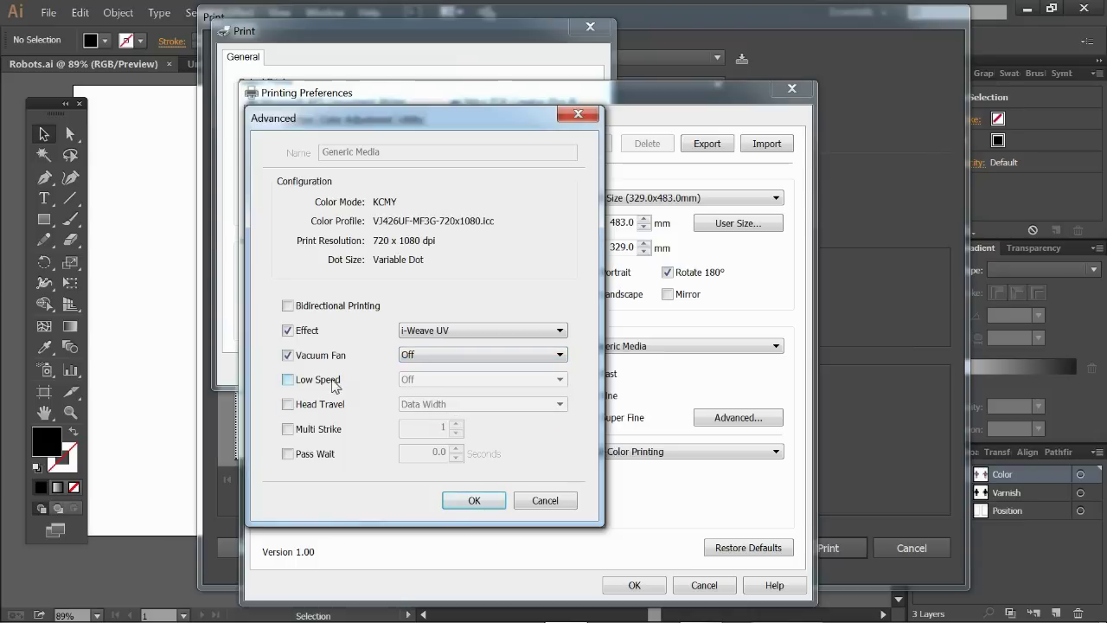
left_click(337, 380)
left_click(406, 388)
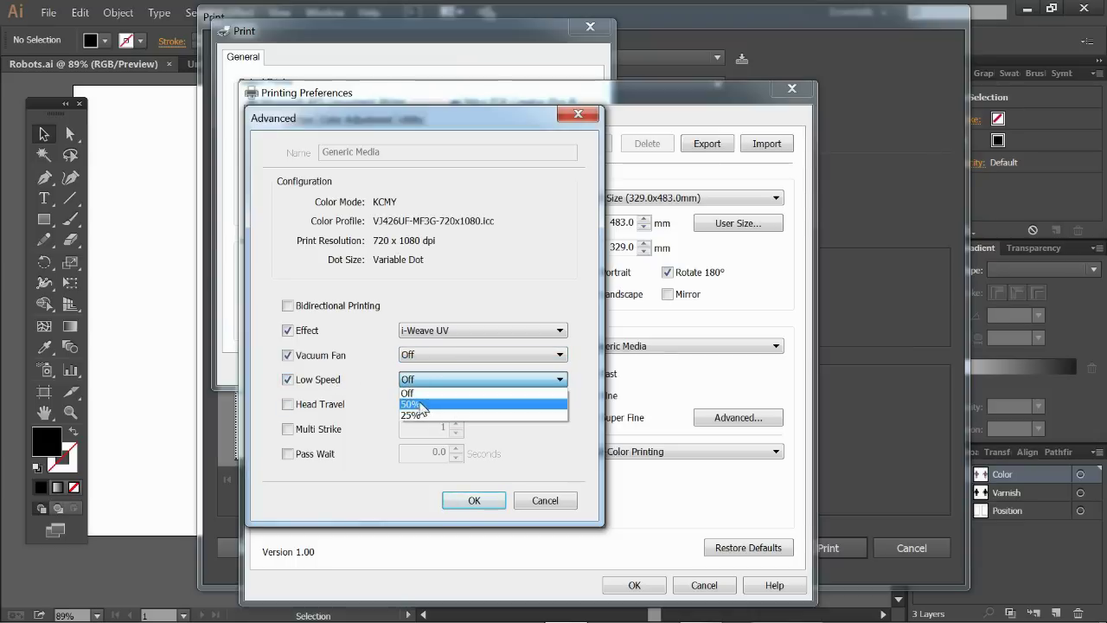
left_click(421, 405)
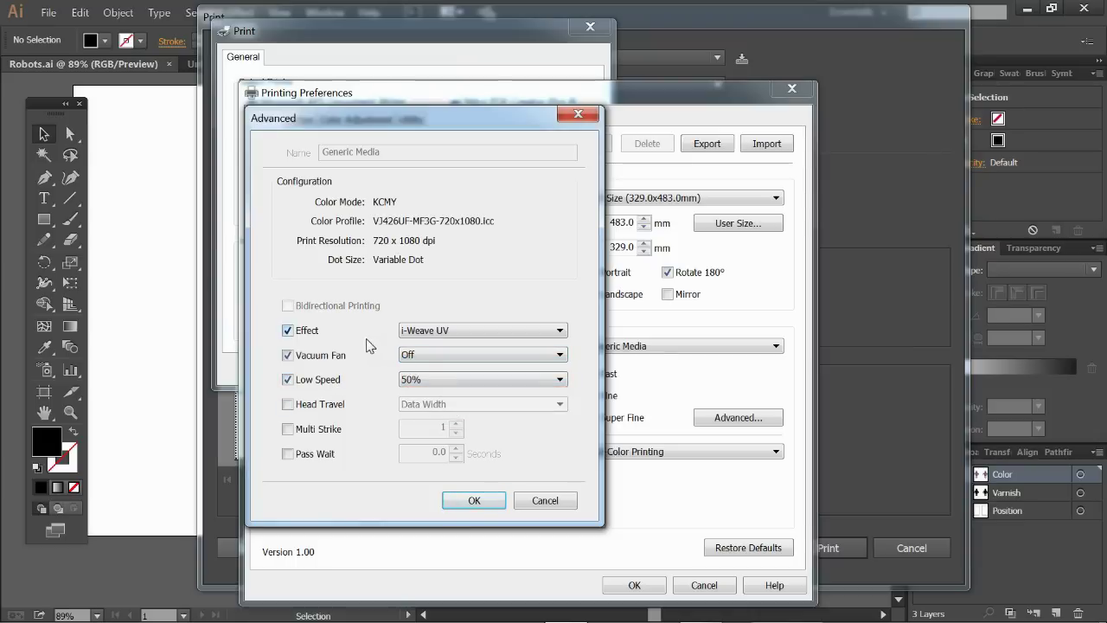
left_click(331, 408)
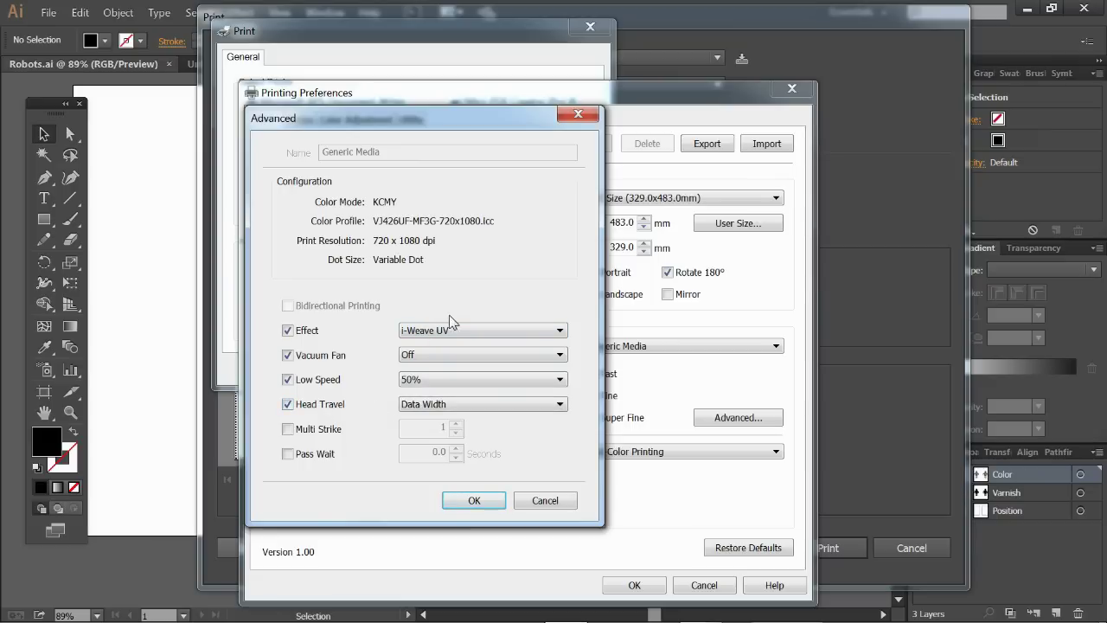
left_click(474, 499)
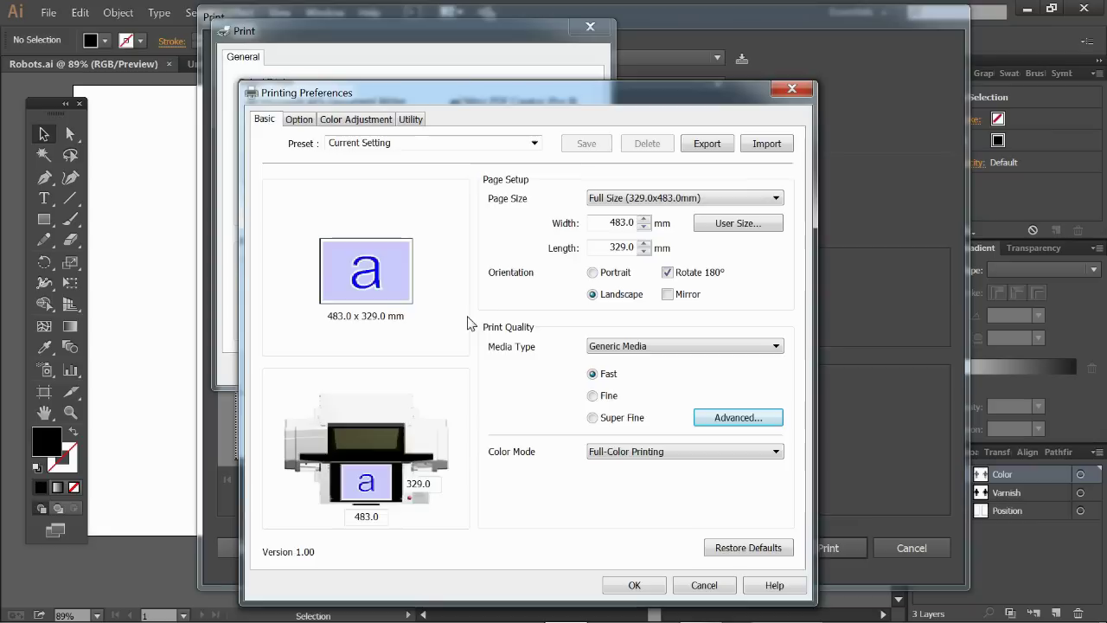
- Route the print data to ValueJet Layer Editor and print the full-colour robots
left_click(299, 119)
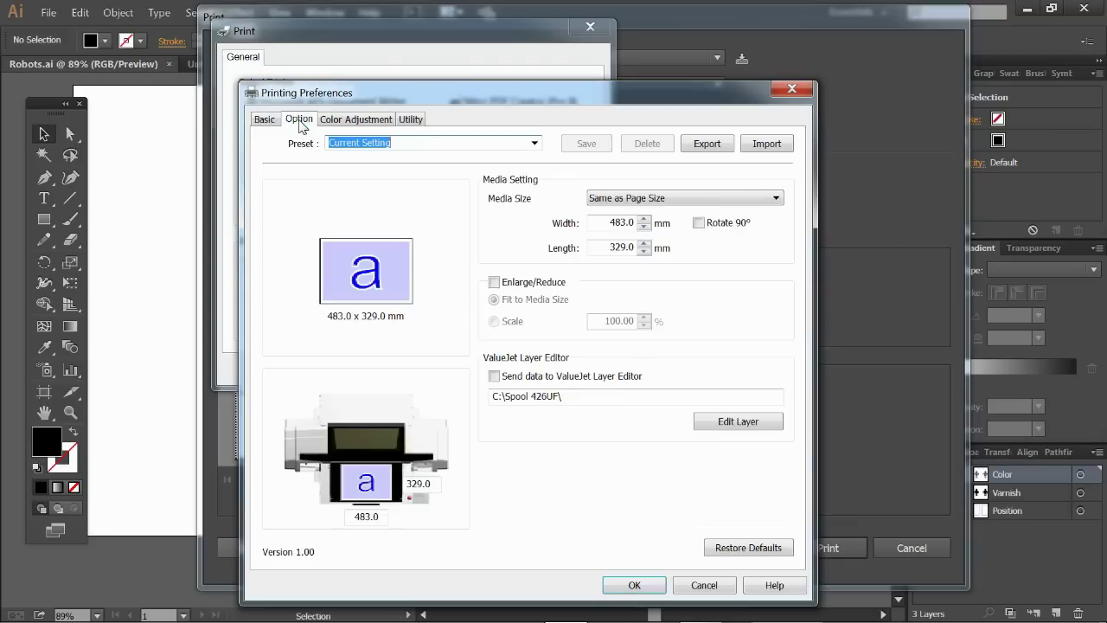
left_click(497, 375)
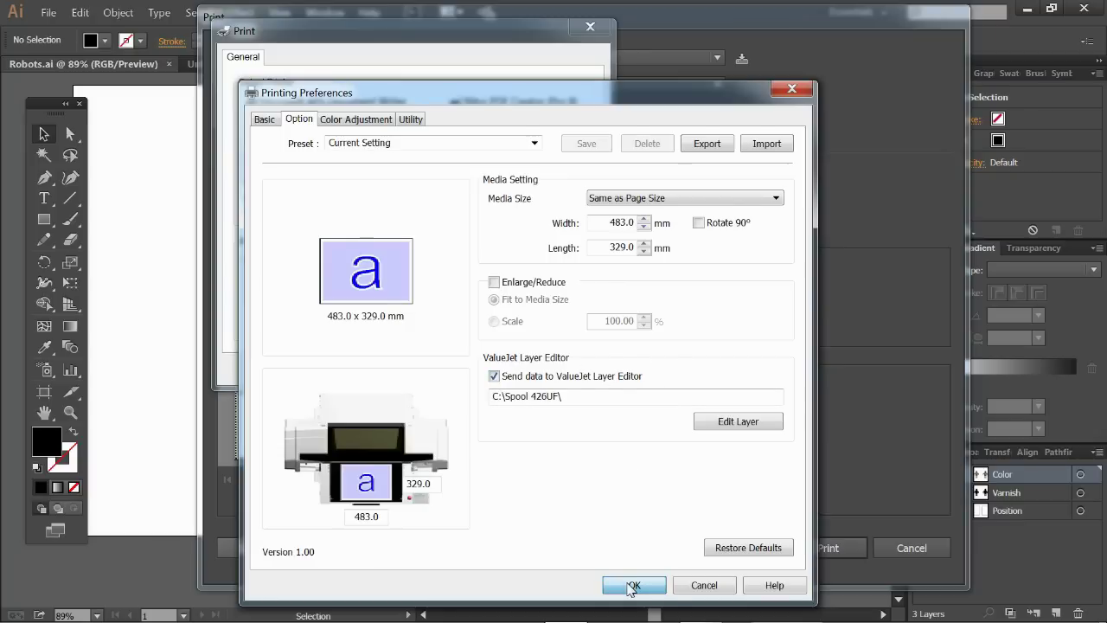
left_click(632, 585)
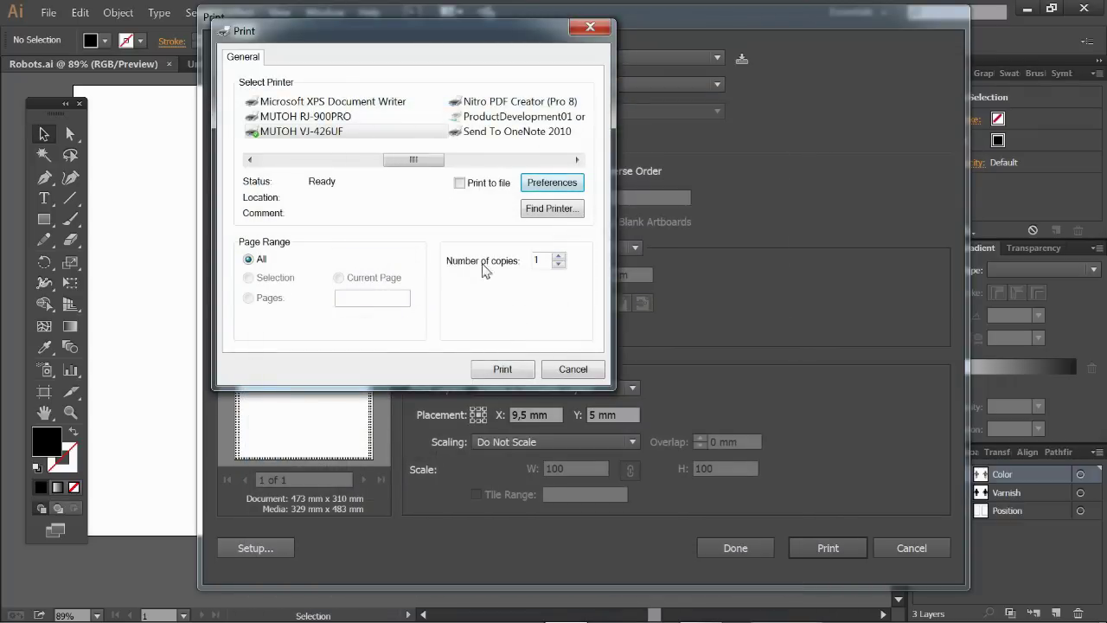
left_click(501, 370)
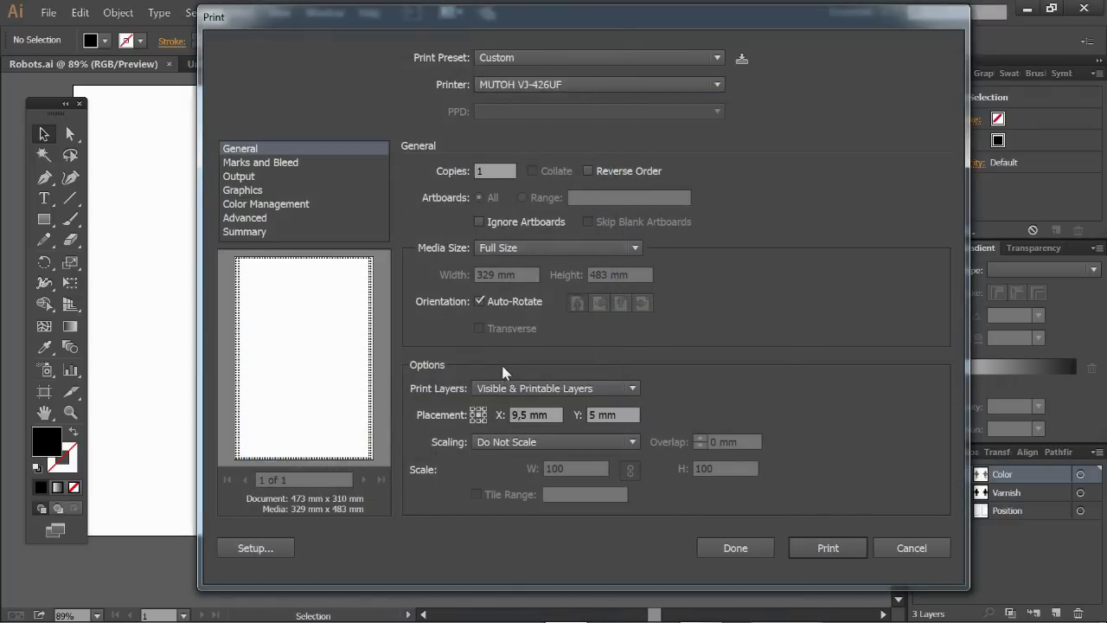
left_click(807, 542)
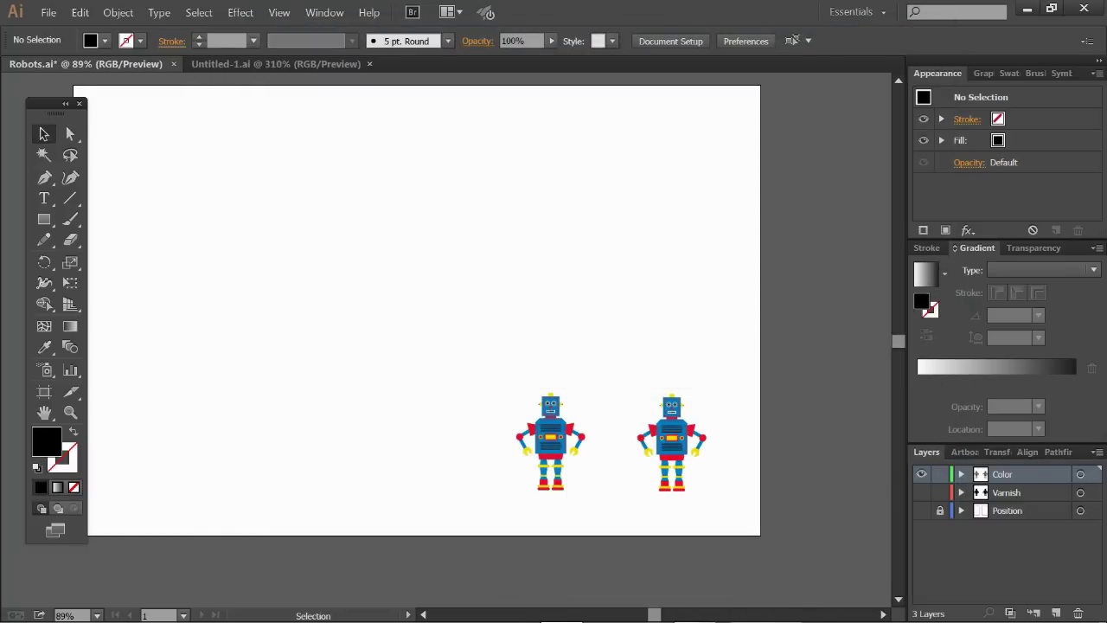
- Hide the Color layer and open the MUTOH printer preferences for the second print
left_click(921, 474)
key("ctrl+y")
key("ctrl+y")
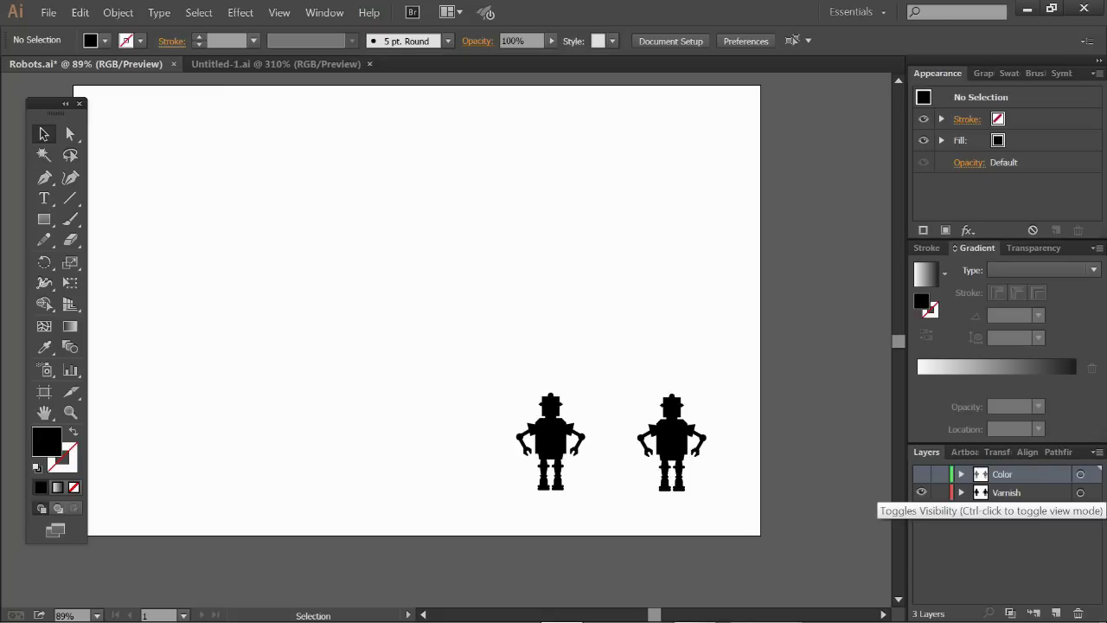
left_click(48, 13)
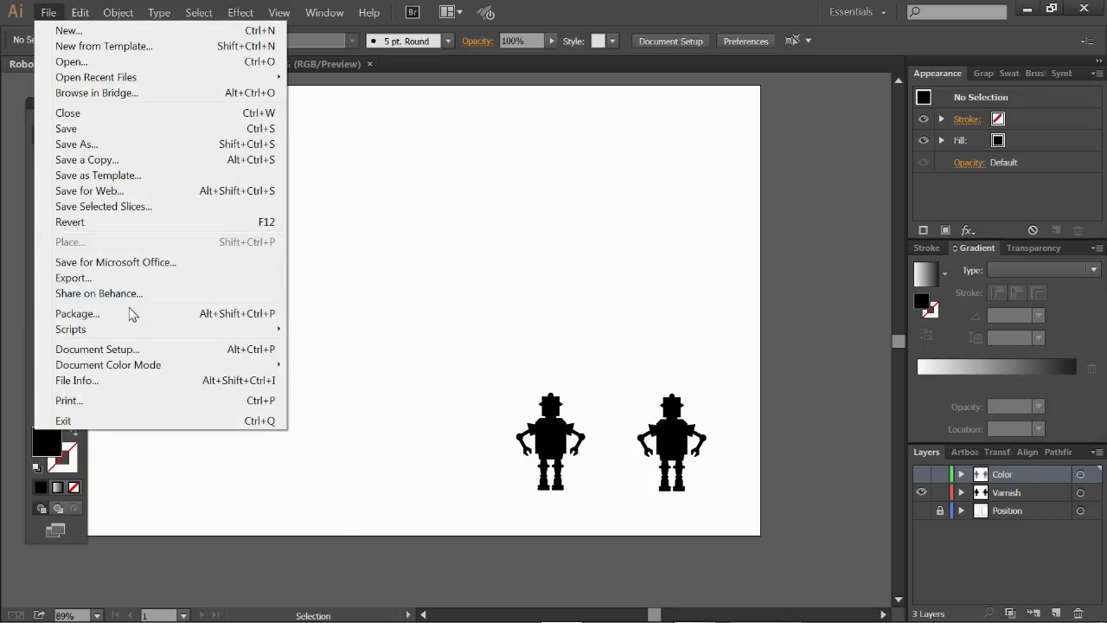
left_click(97, 401)
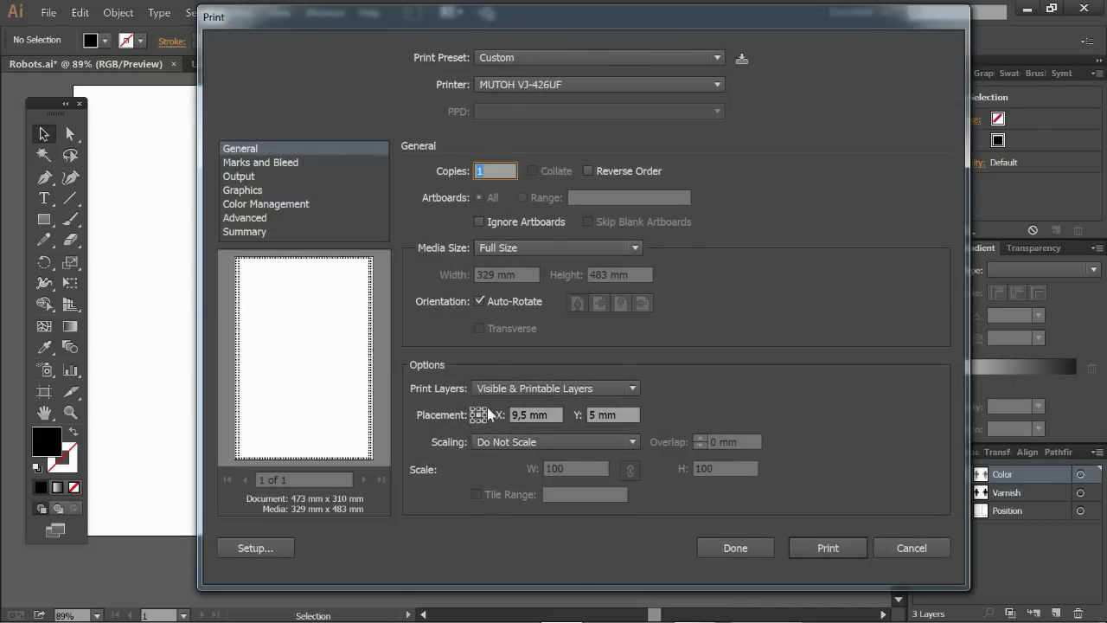
left_click(273, 545)
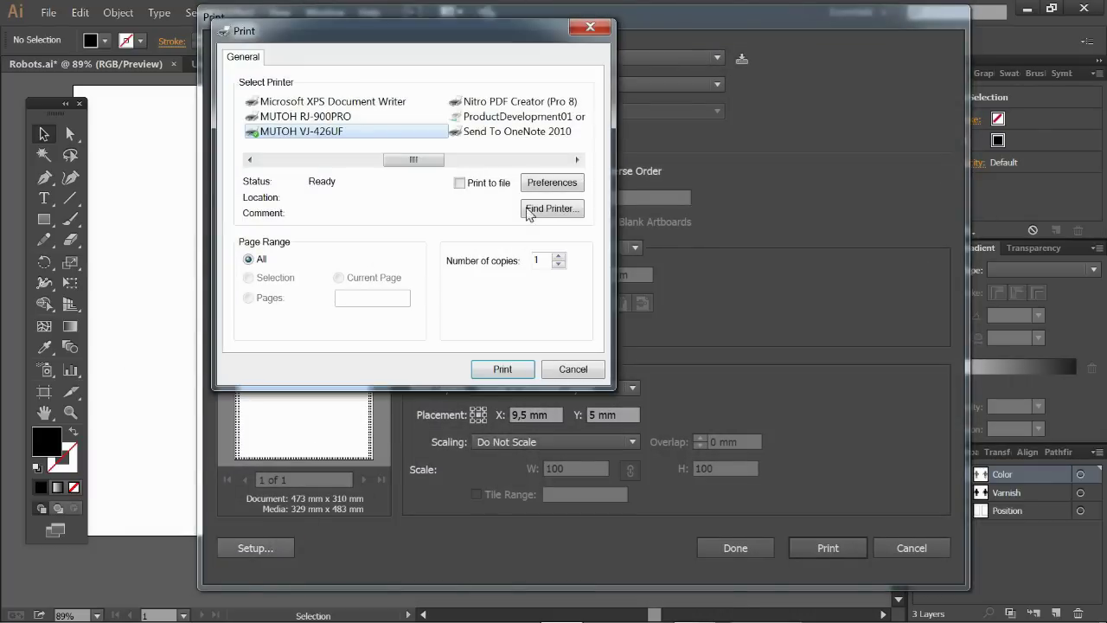
left_click(546, 186)
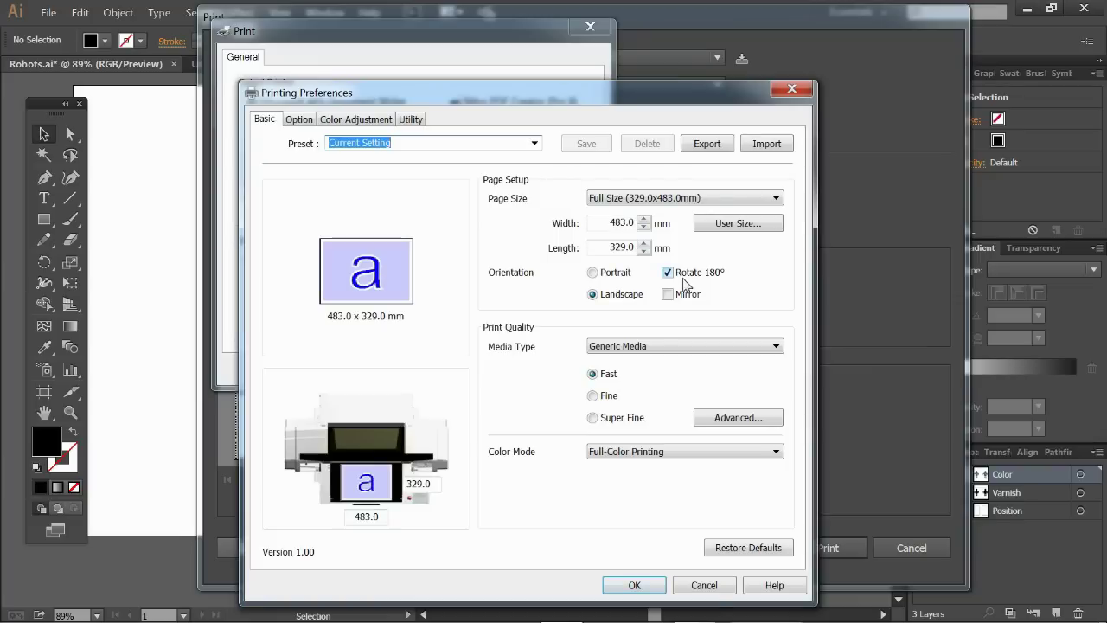
left_click(722, 417)
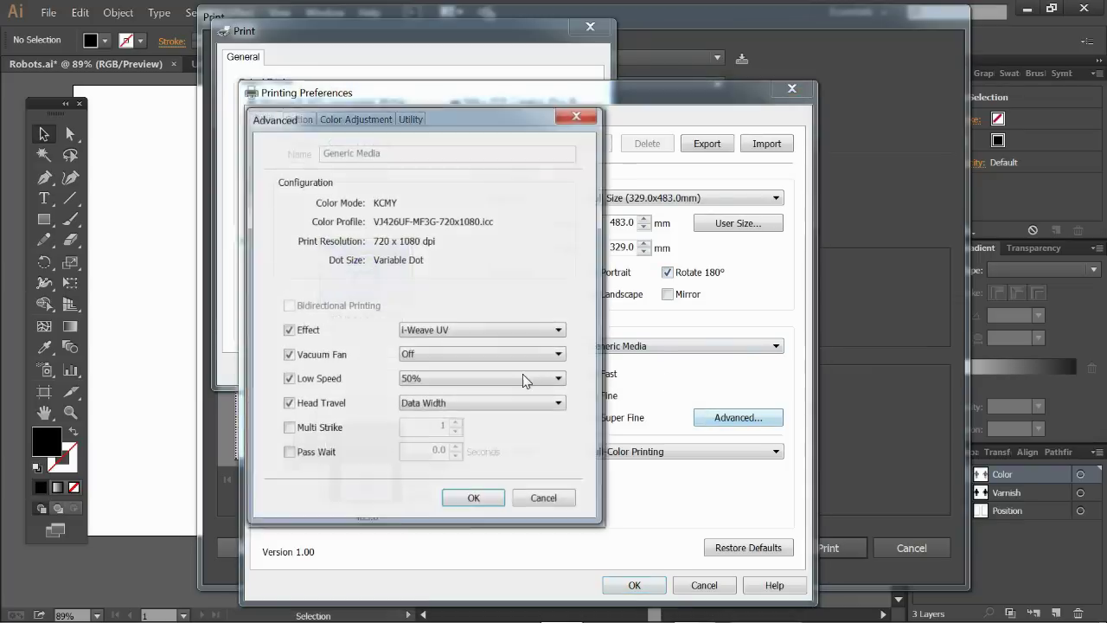
left_click(484, 500)
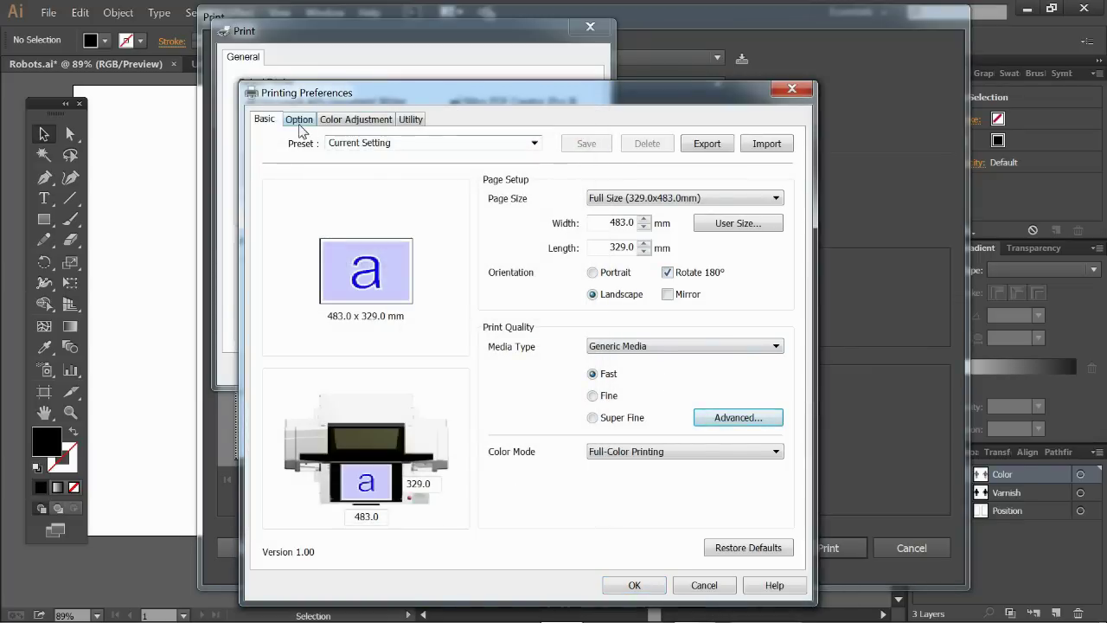
left_click(301, 120)
left_click(266, 121)
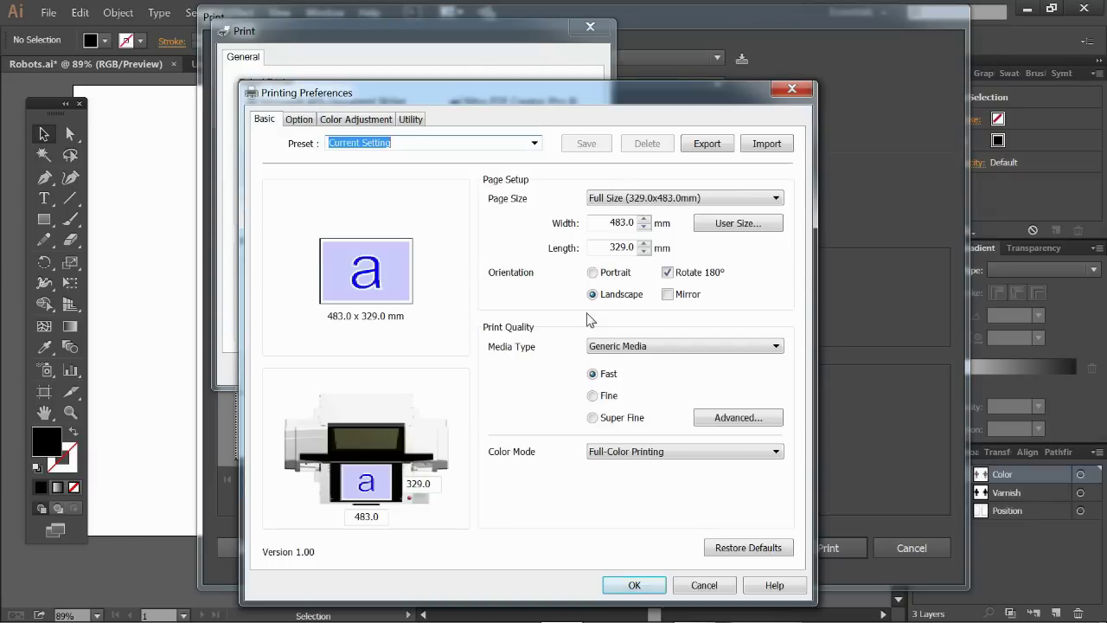
- Set Color Mode to Varnish Printing and print the varnish shapes
left_click(775, 451)
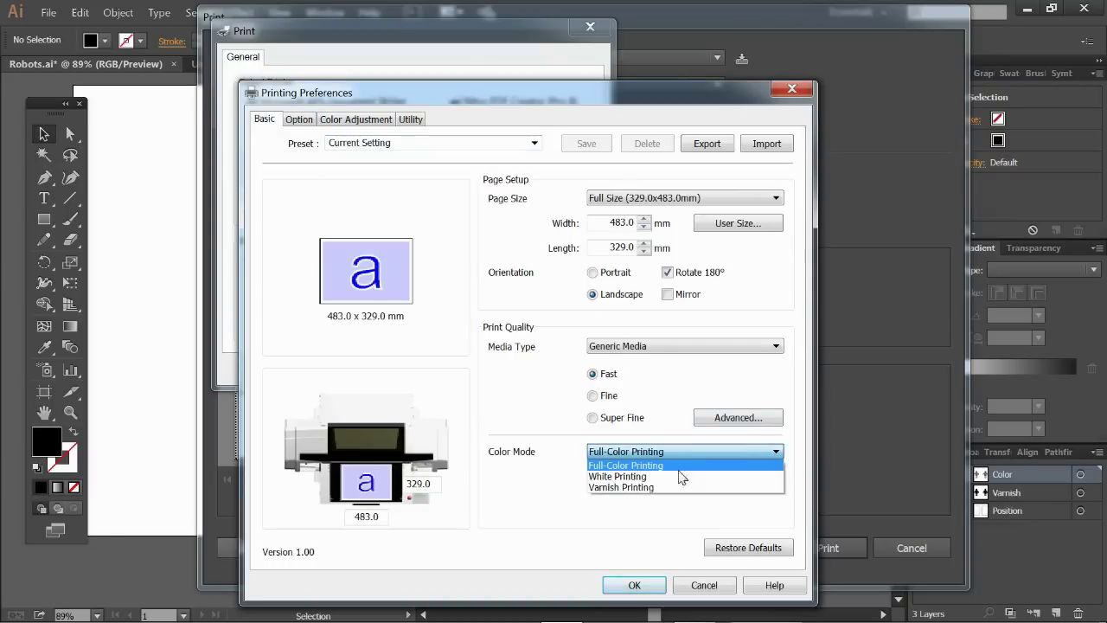
left_click(650, 489)
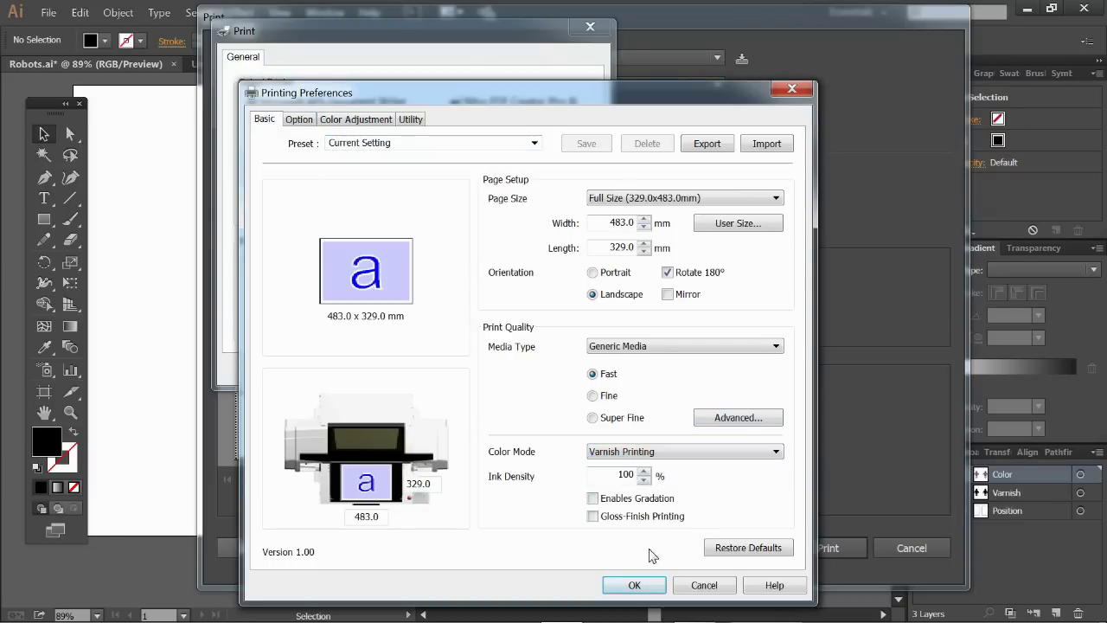
left_click(648, 581)
left_click(519, 369)
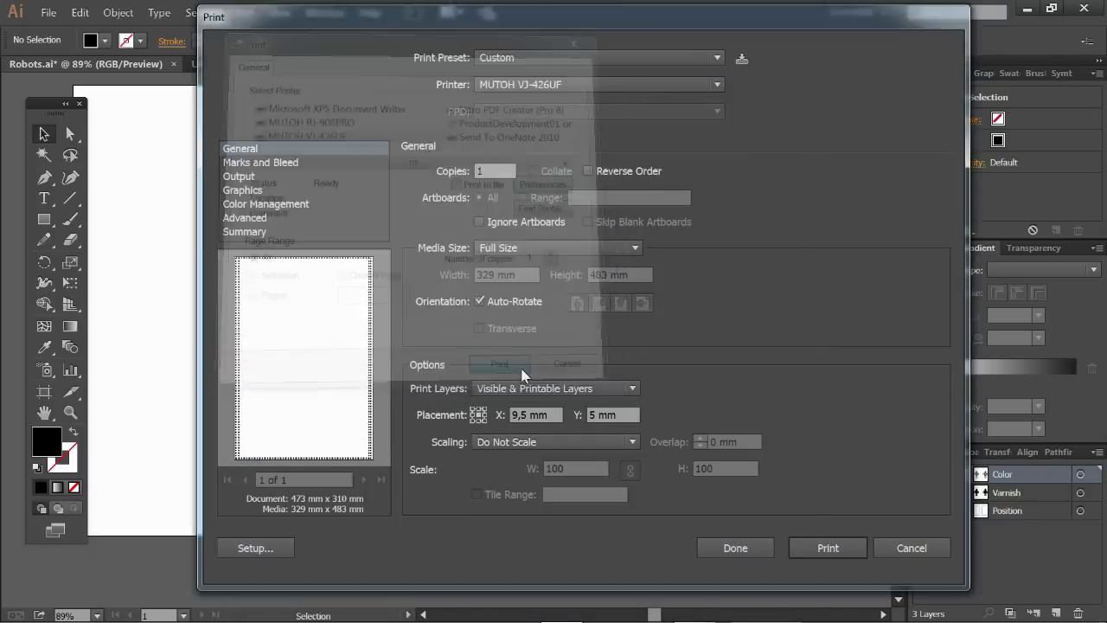
left_click(820, 545)
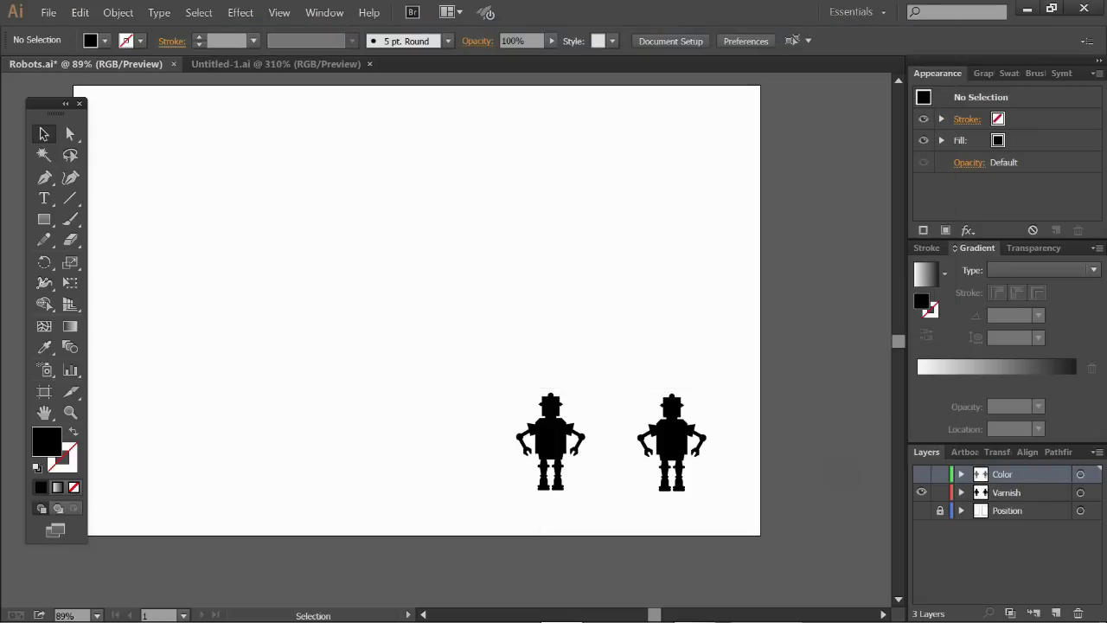
mouse_move(929, 620)
mouse_move(897, 612)
- Minimise Illustrator and launch ValueJet Layer Editor from the Start menu
left_click(1028, 10)
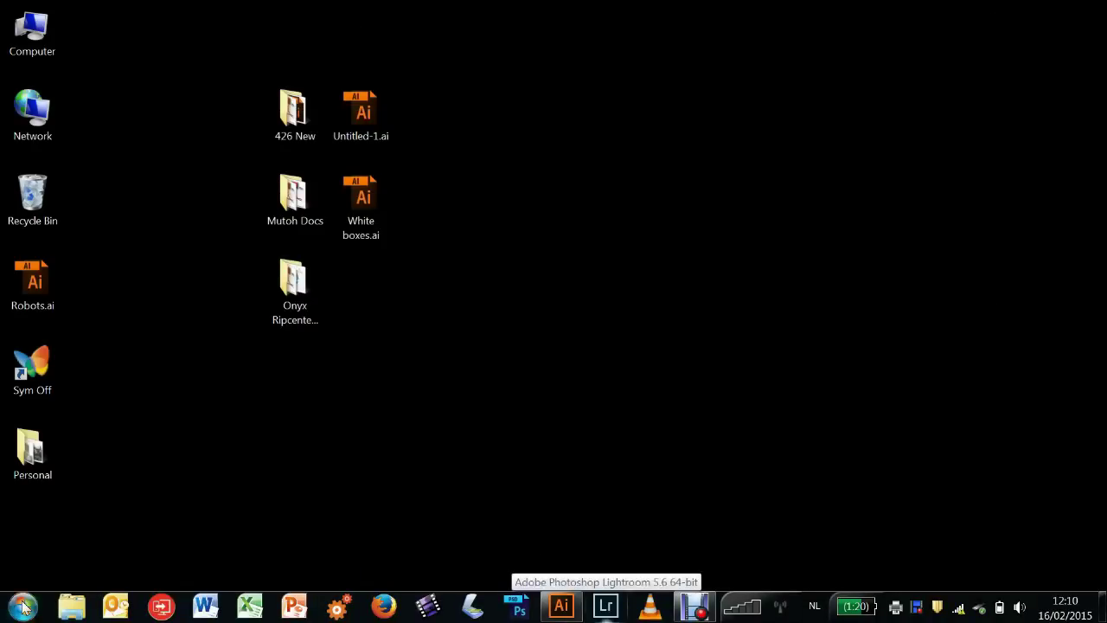
left_click(23, 605)
left_click(92, 296)
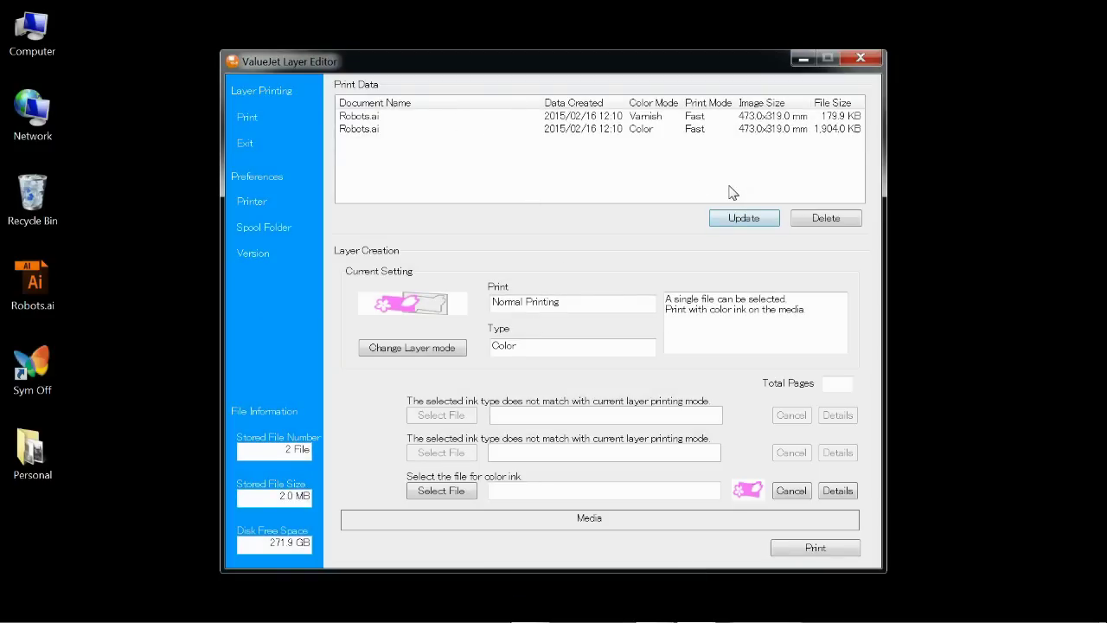
- Inspect the spooled Robots.ai Color and Varnish jobs in the Print Data list
left_click(382, 126)
left_click(382, 118)
left_click(383, 130)
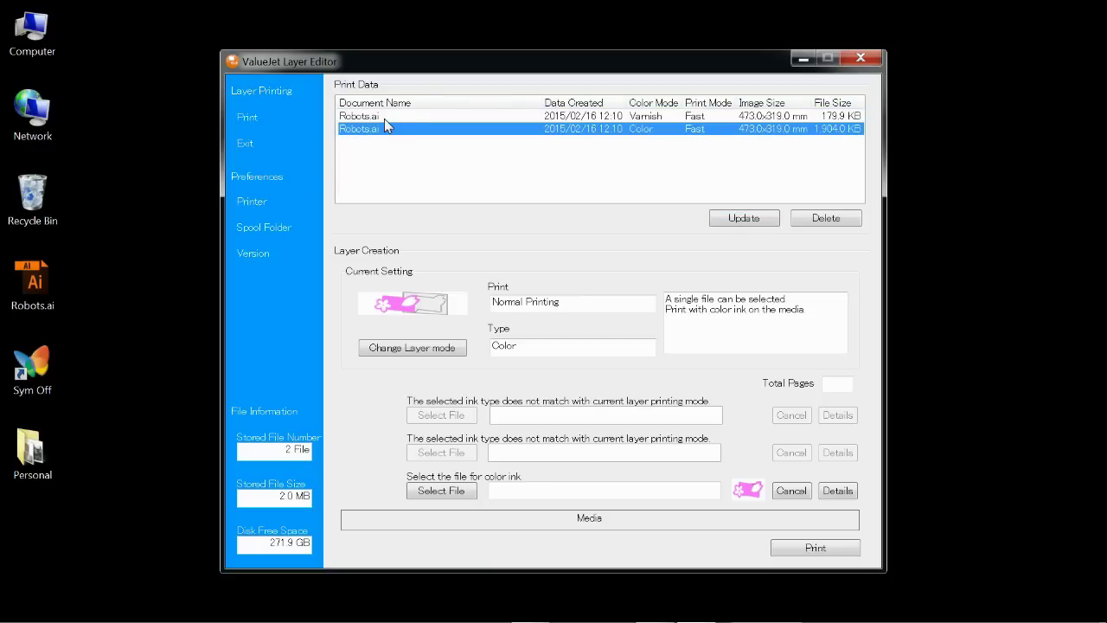
left_click(384, 118)
left_click(399, 129)
left_click(424, 116)
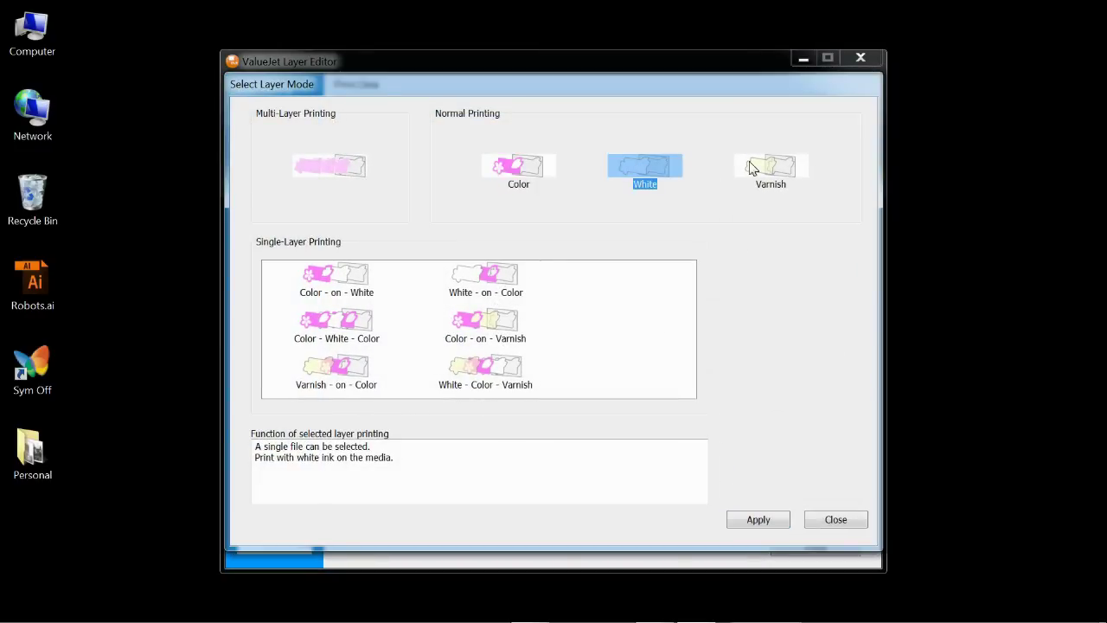
- Choose and apply the Varnish - on - Color layer mode
left_click(748, 169)
left_click(553, 170)
left_click(330, 179)
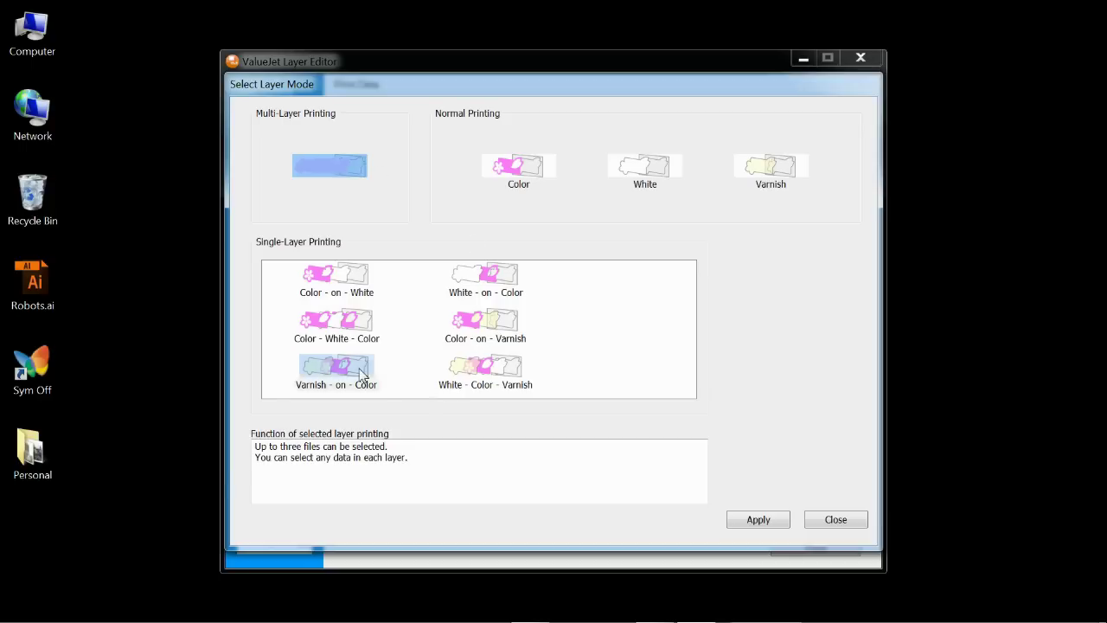
left_click(311, 389)
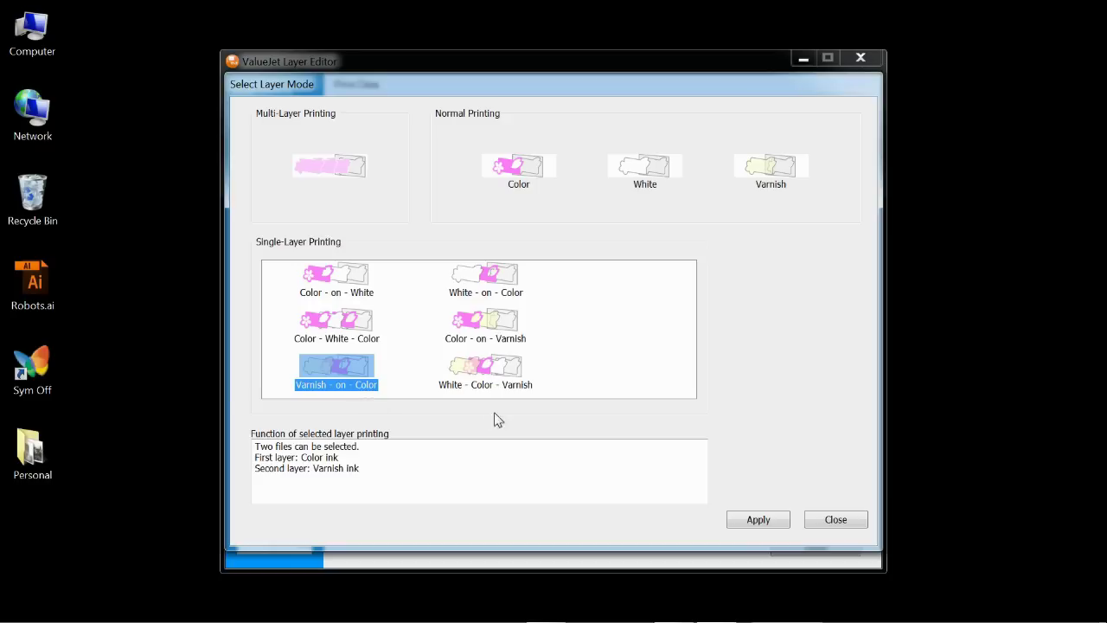
left_click(748, 521)
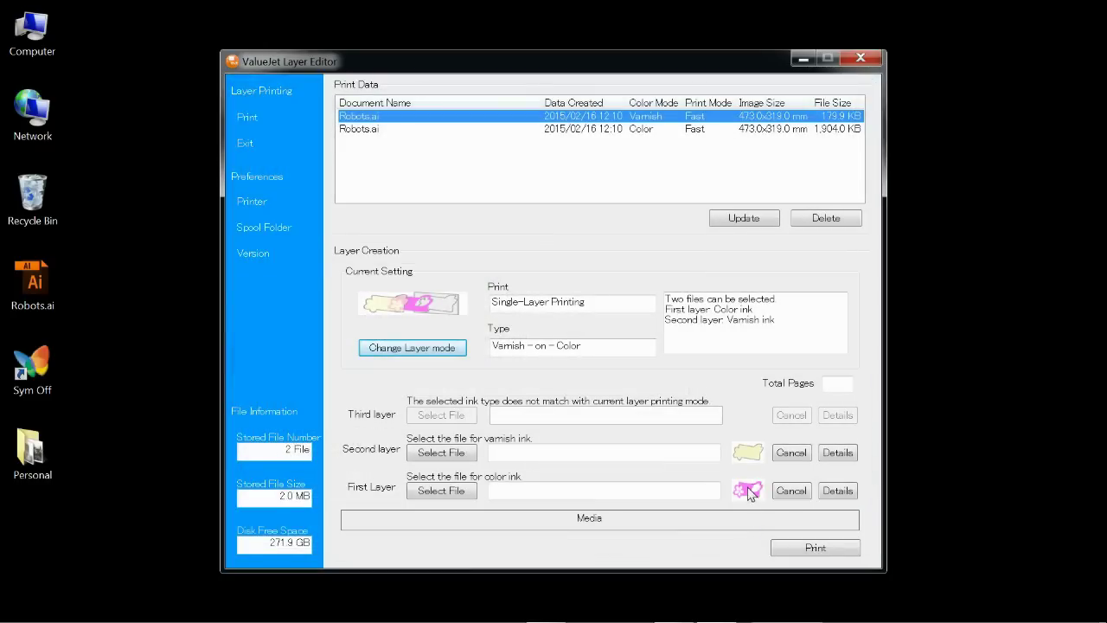
- Load the Color job as first layer, the Varnish job as second, and print
left_click(644, 130)
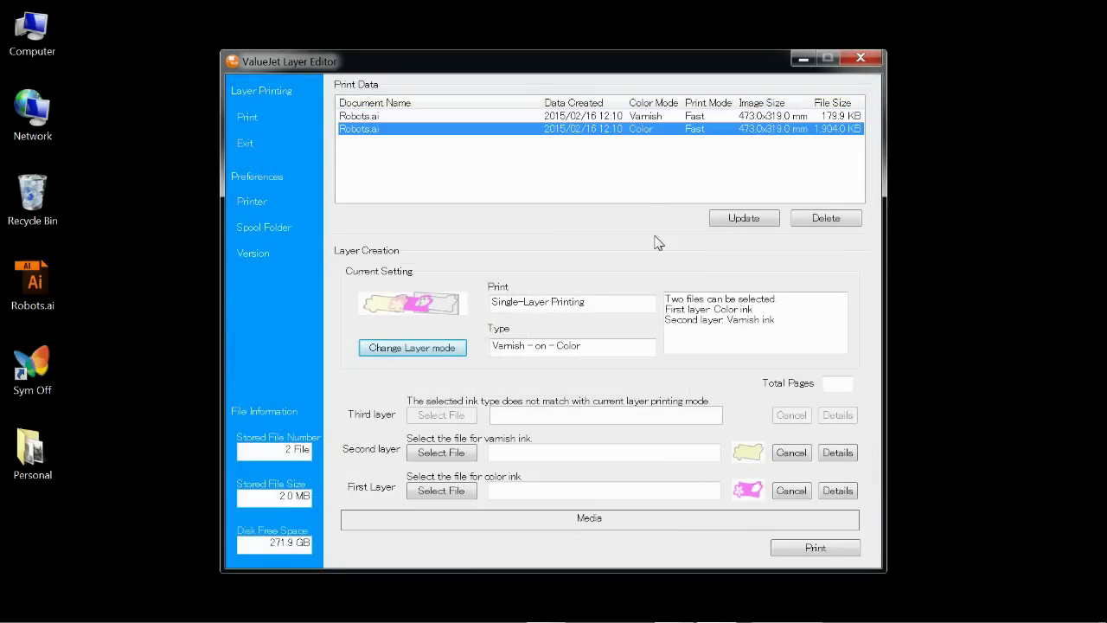
left_click(443, 490)
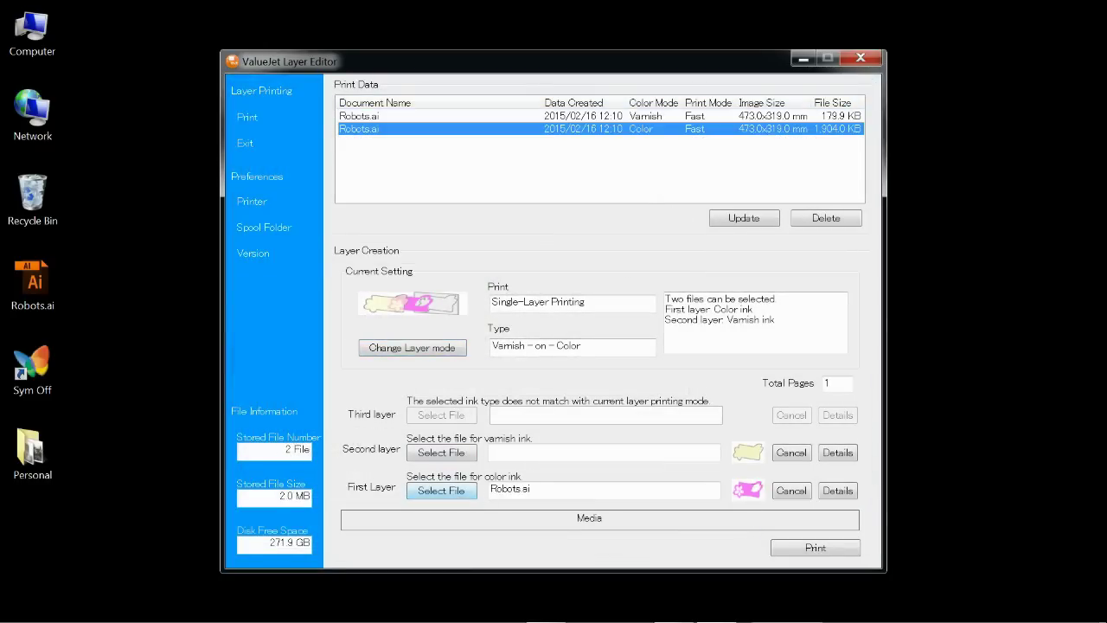
left_click(609, 117)
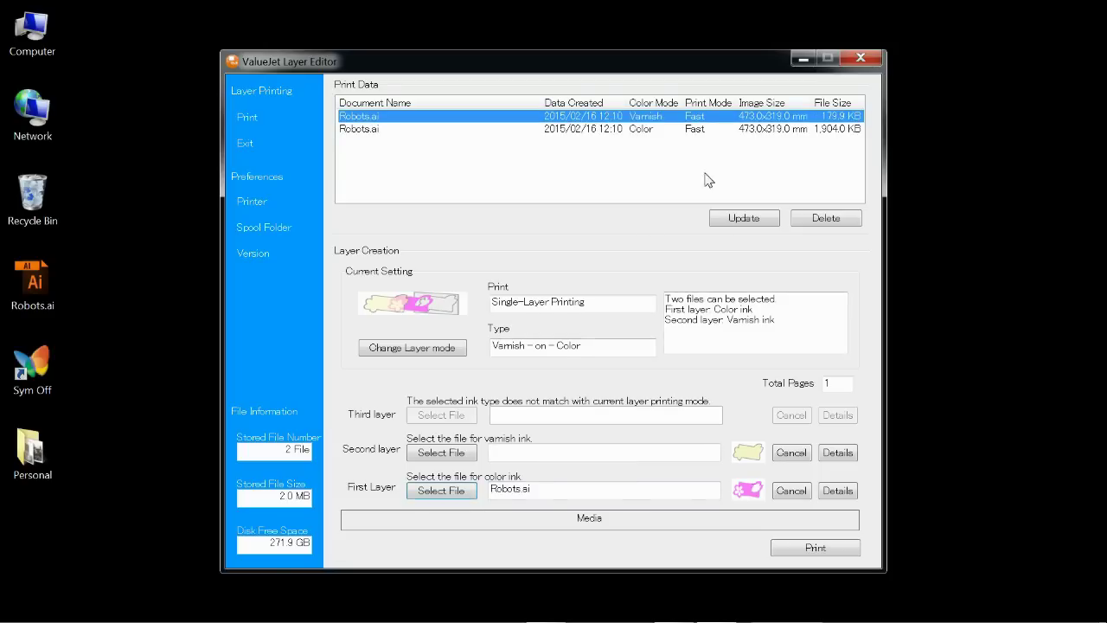
left_click(455, 453)
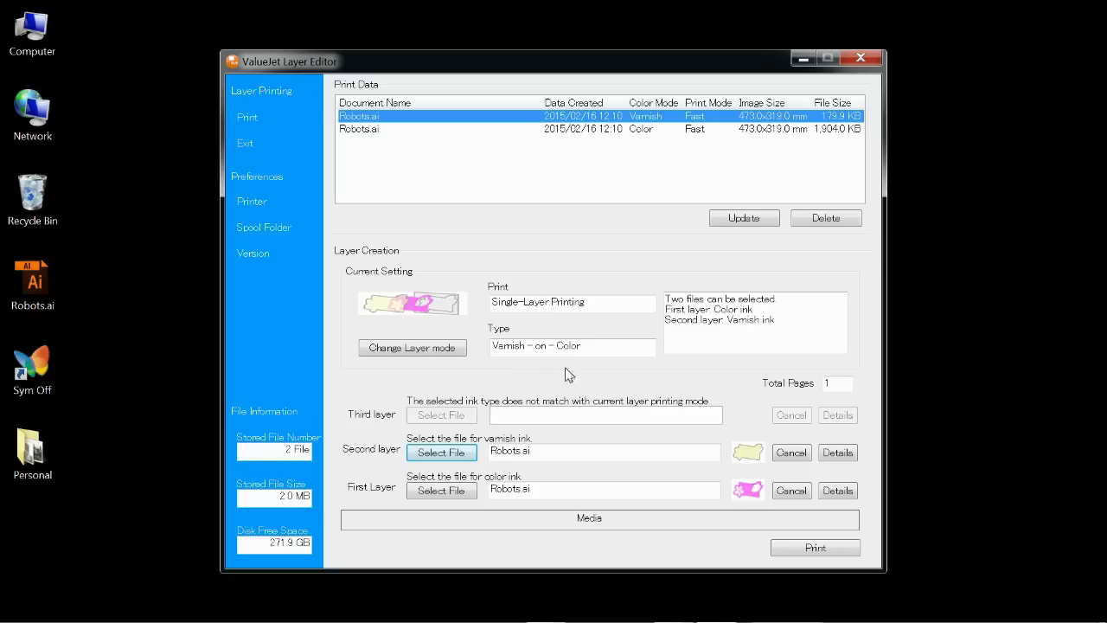
left_click(826, 550)
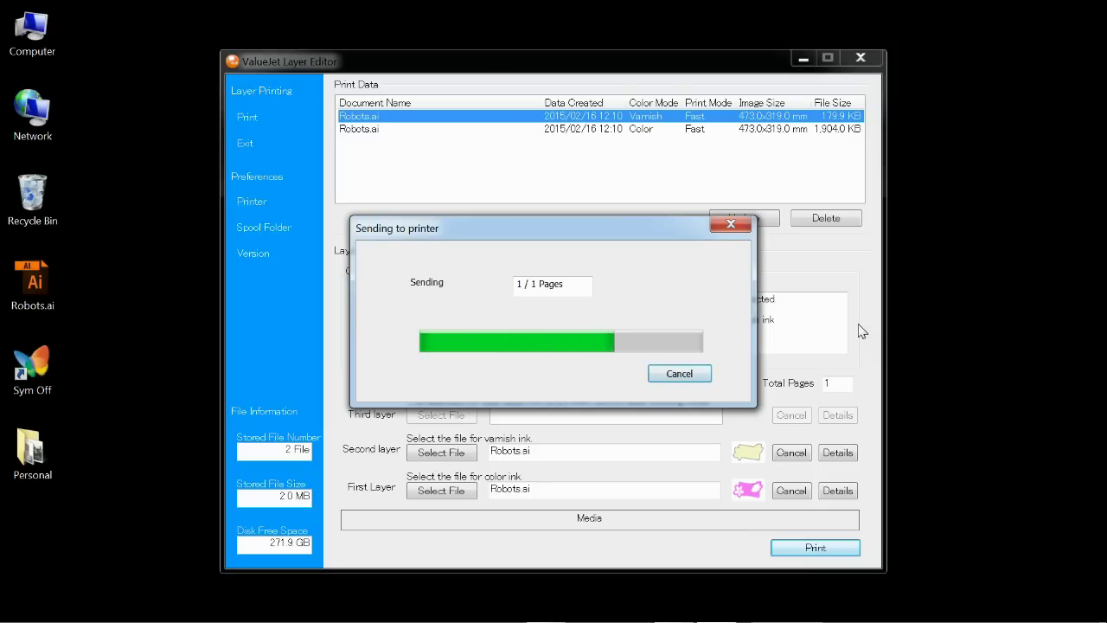
- Wait while page 1 of 1 of the Varnish-on-Color Robots.ai job is sent to the printer
mouse_move(783, 617)
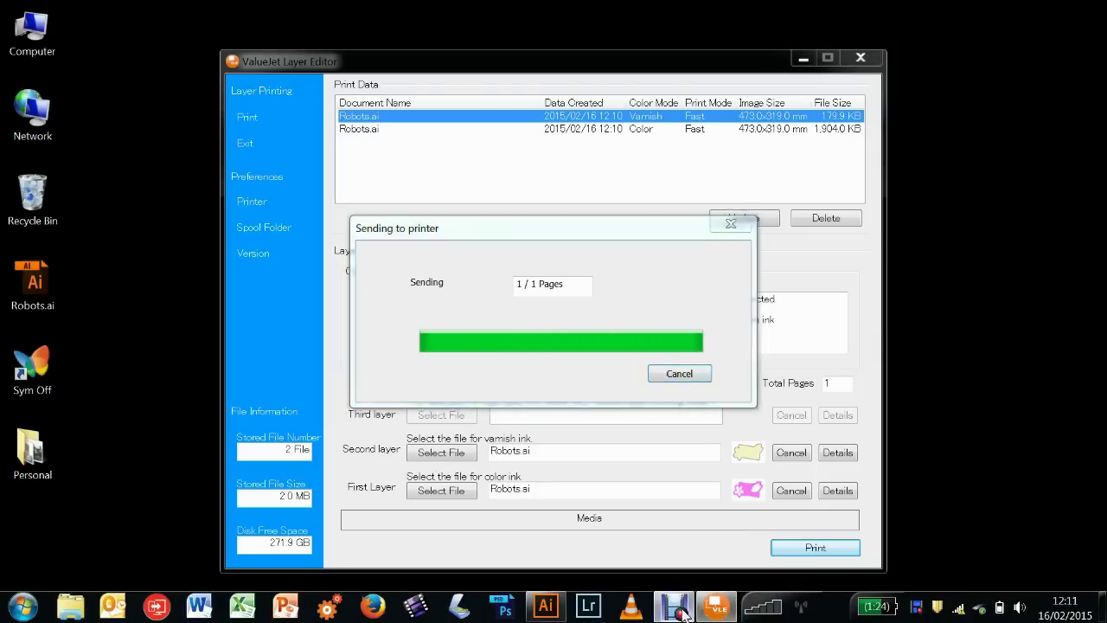